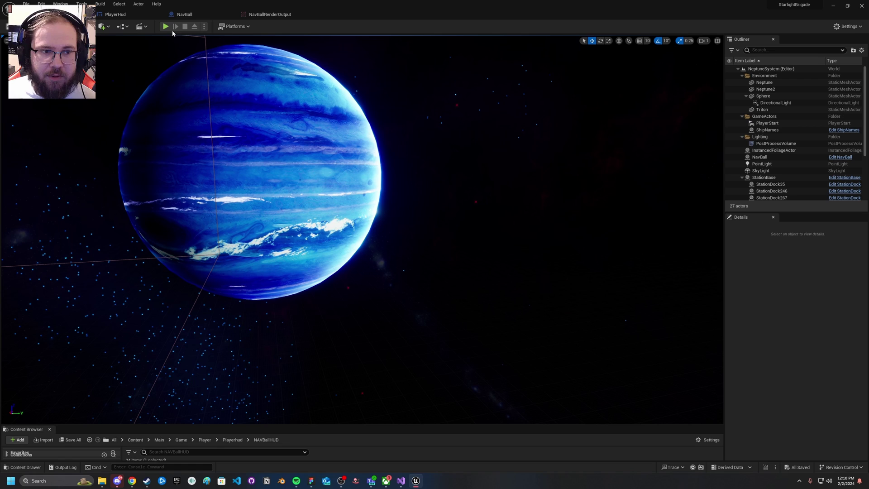
Play-test the NeptuneSystem level, turning the ship to check how the nav ball updates, and end the session.
click(166, 27)
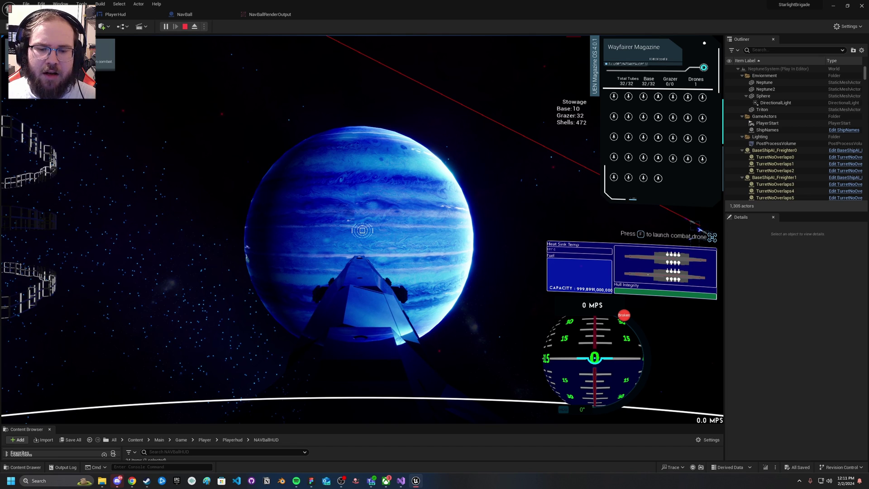
key(d)
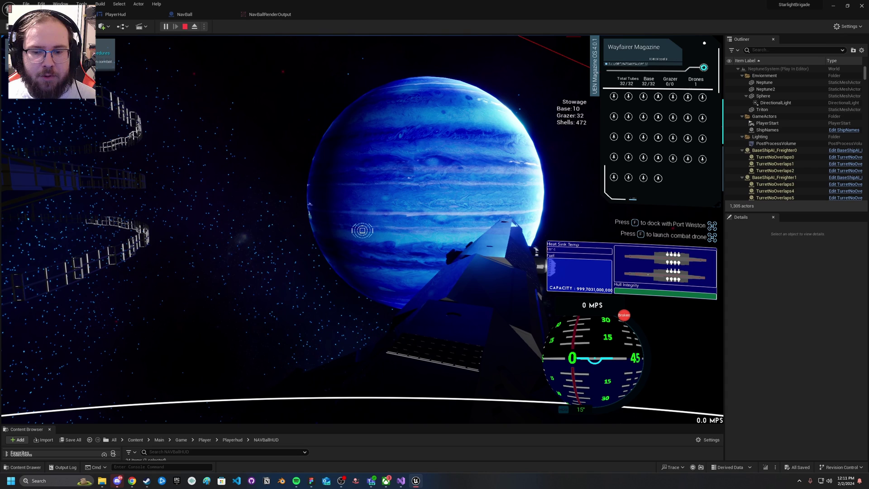
key(Escape)
Set the NavBall blueprint's actor Tick Interval to 0 seconds and save the blueprint.
click(185, 14)
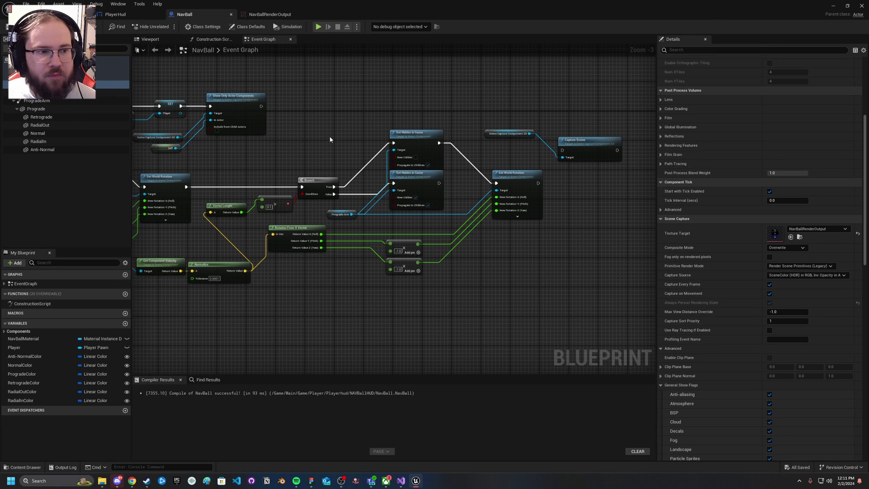
click(119, 59)
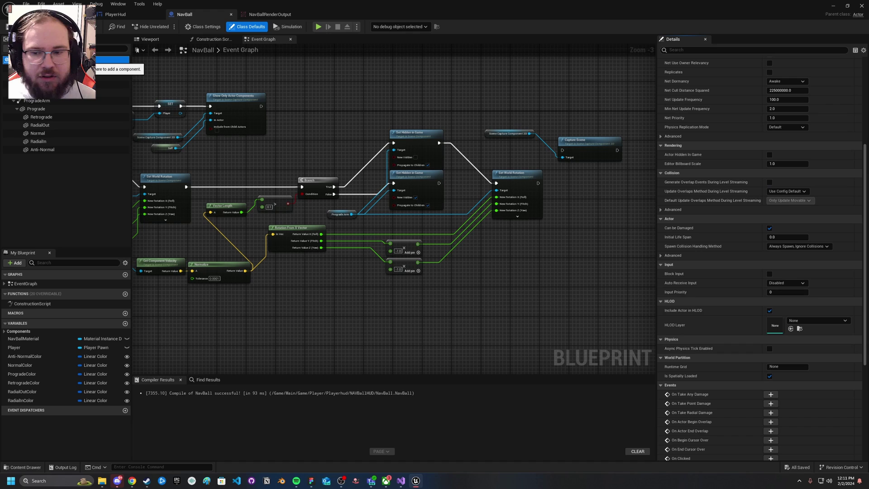
click(688, 51)
text(tick)
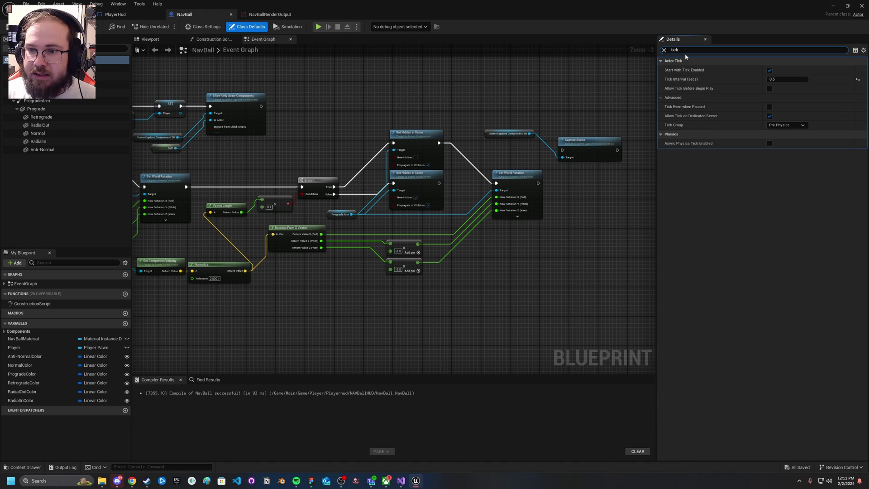
click(793, 80)
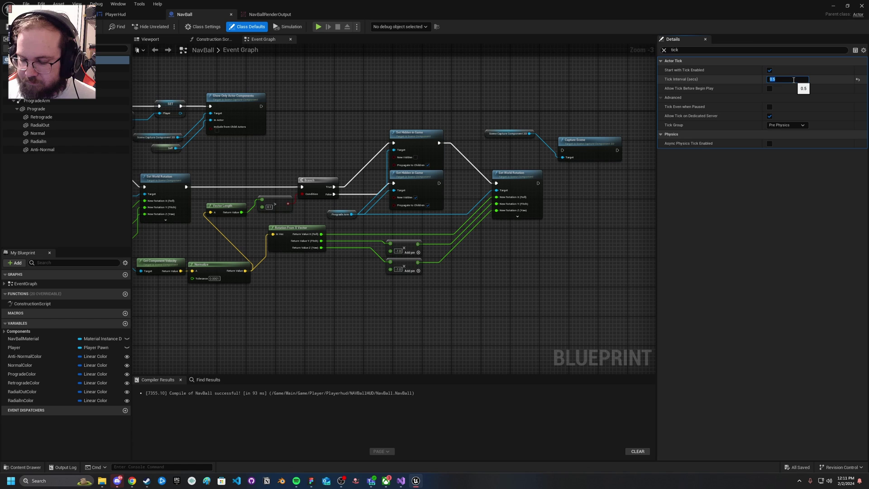
text(0)
key(Return)
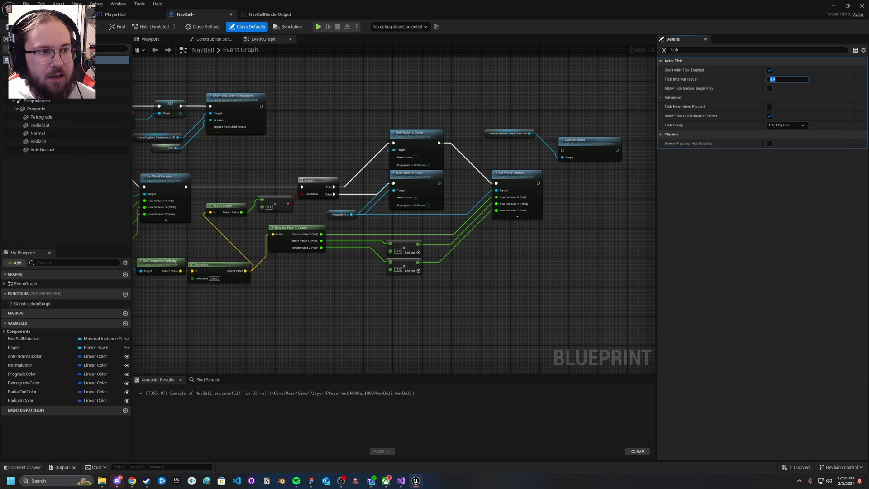
key(ctrl+s)
Play the level and yaw, roll and pitch the ship to examine how smoothly the nav ball follows.
click(55, 14)
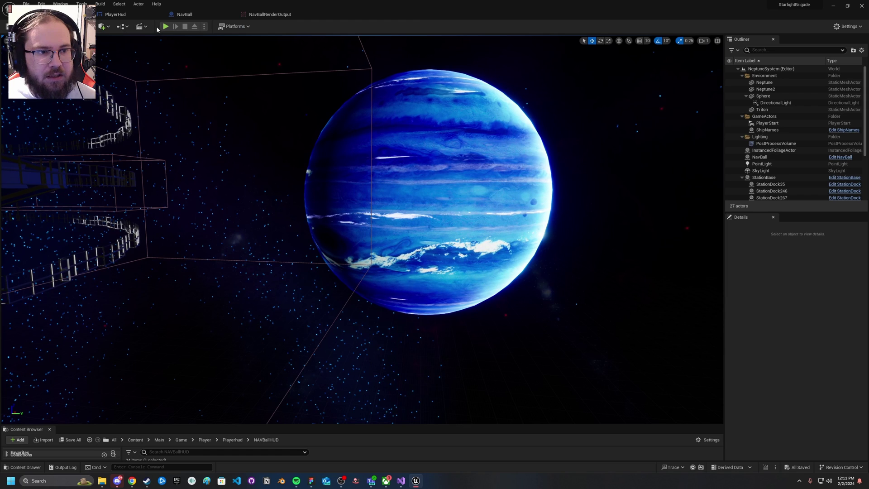
click(166, 27)
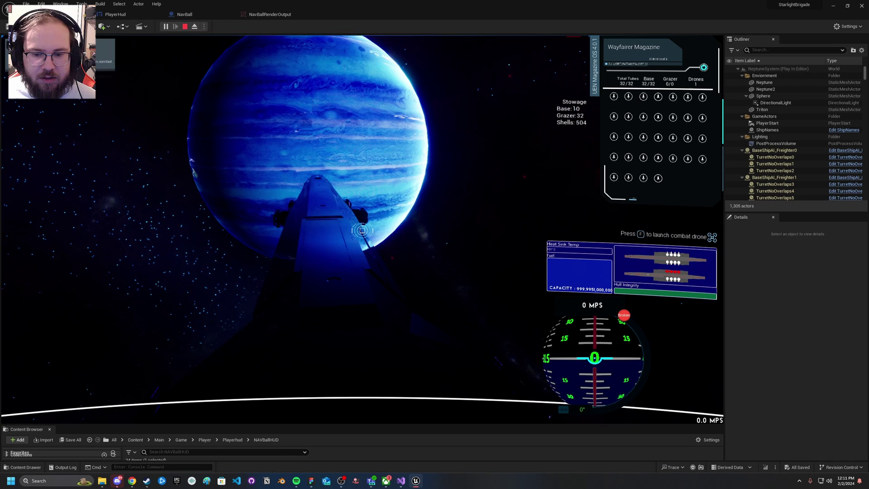
key(d)
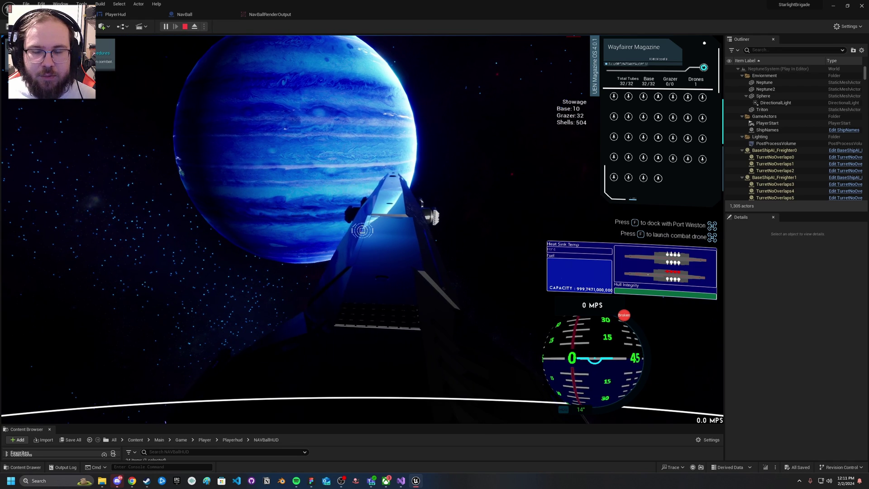
key(d)
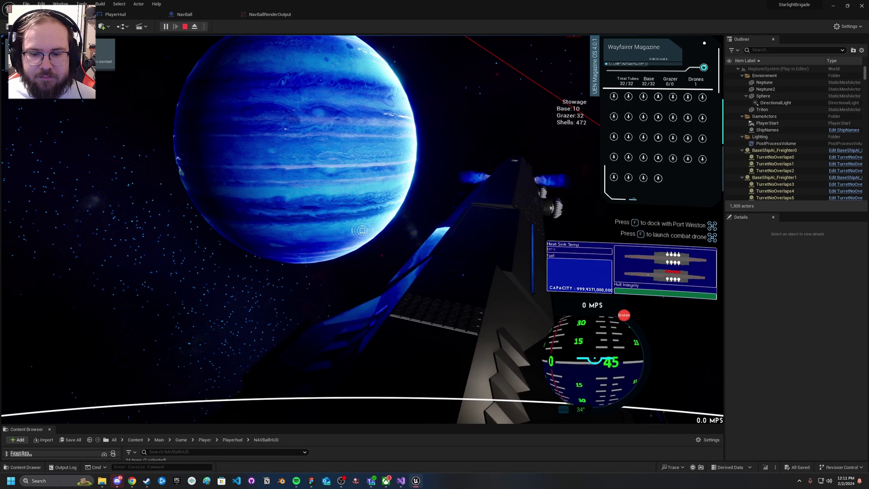
key(a)
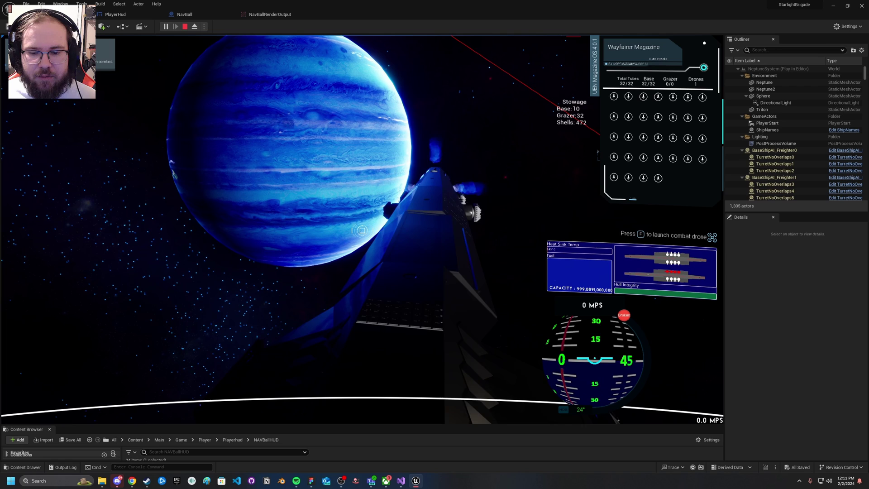
key(e)
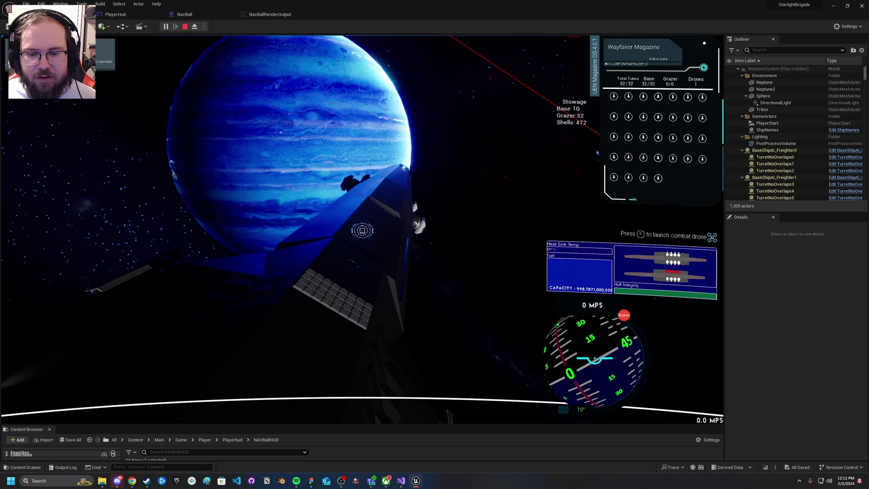
key(s)
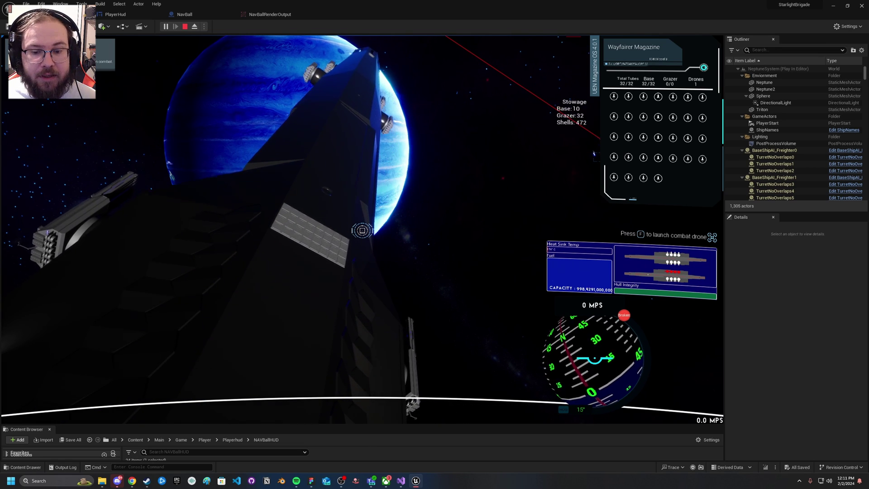
key(s)
scroll(362, 230, down, 4)
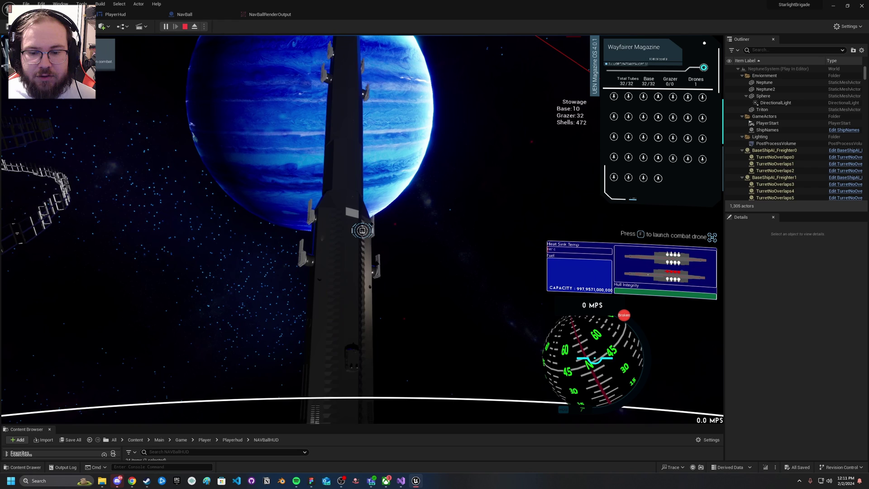
key(s)
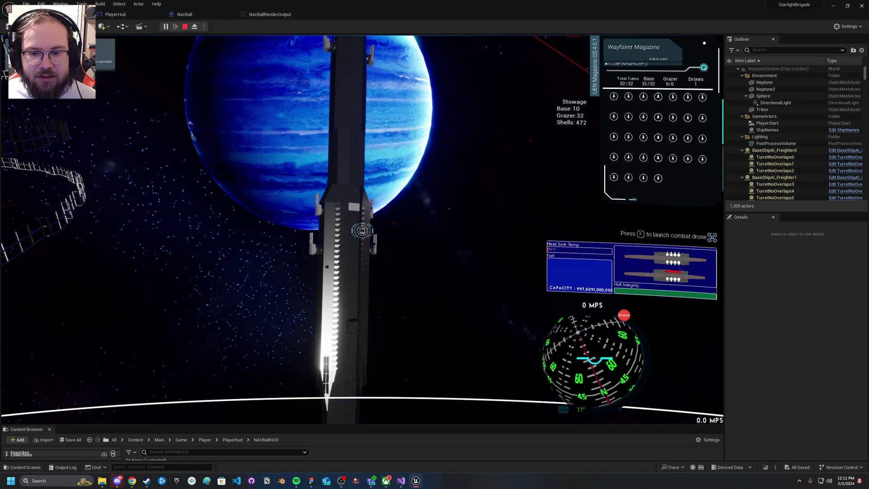
key(s)
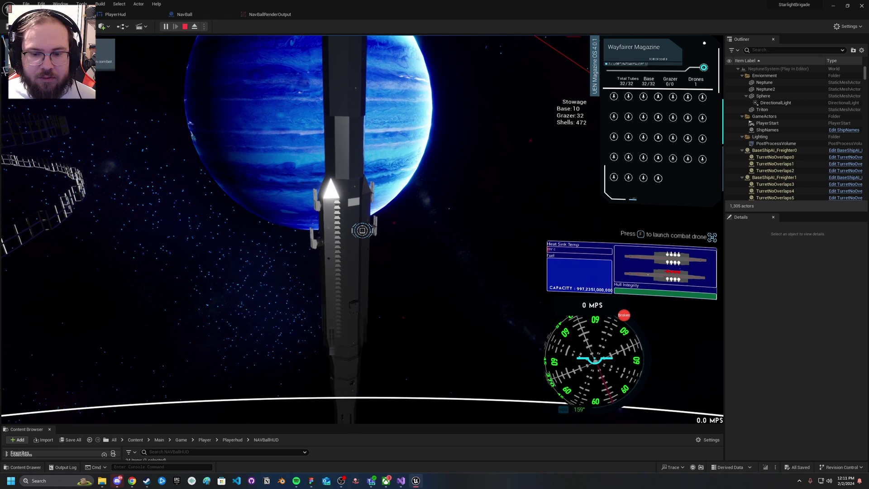
key(s)
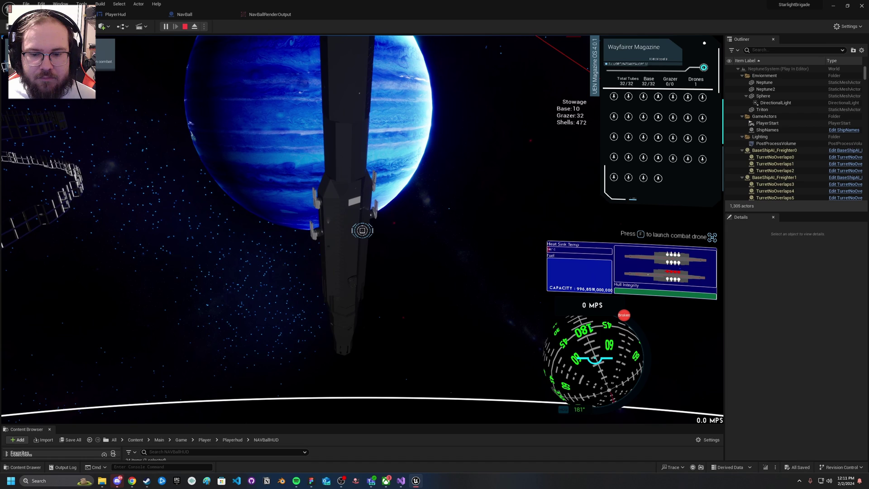
key(s)
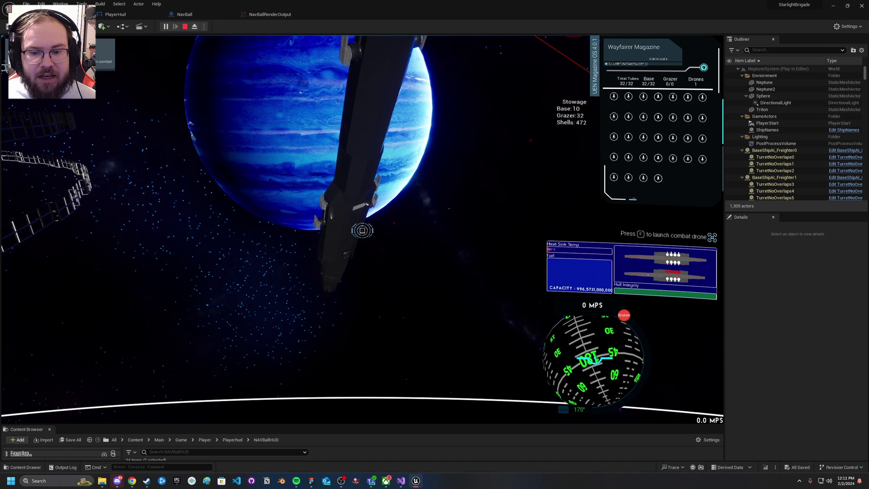
key(s)
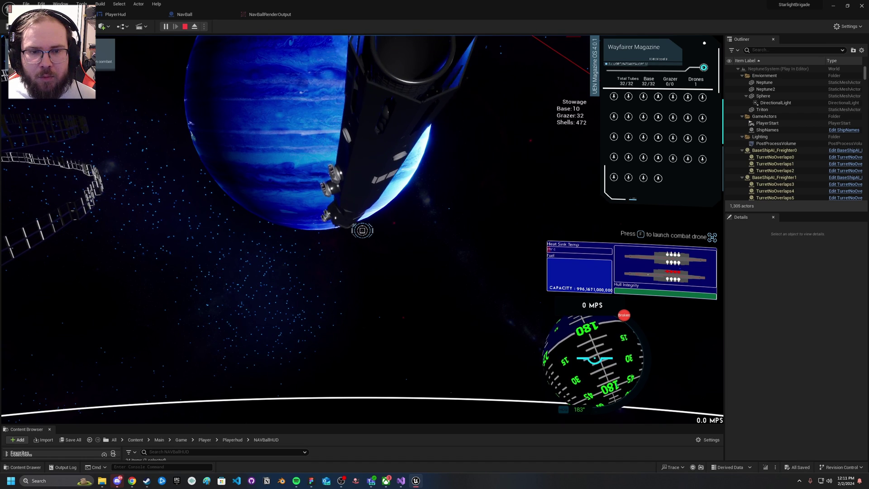
Show the frame timing graph in the running game with the console command Stat UnitGraph.
key(grave)
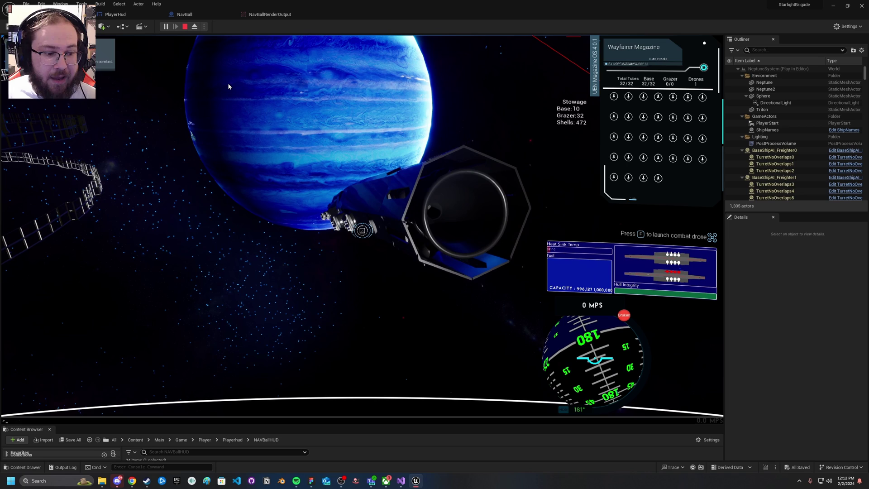
text(stat)
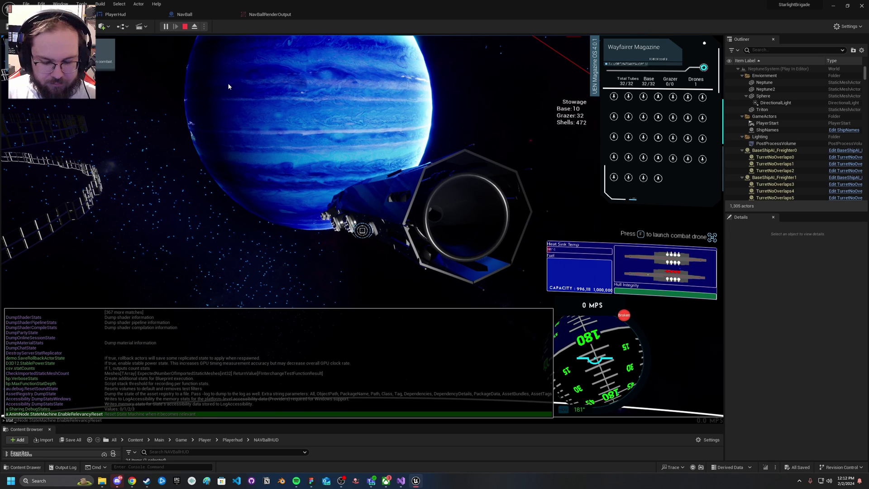
text( unit)
key(Up)
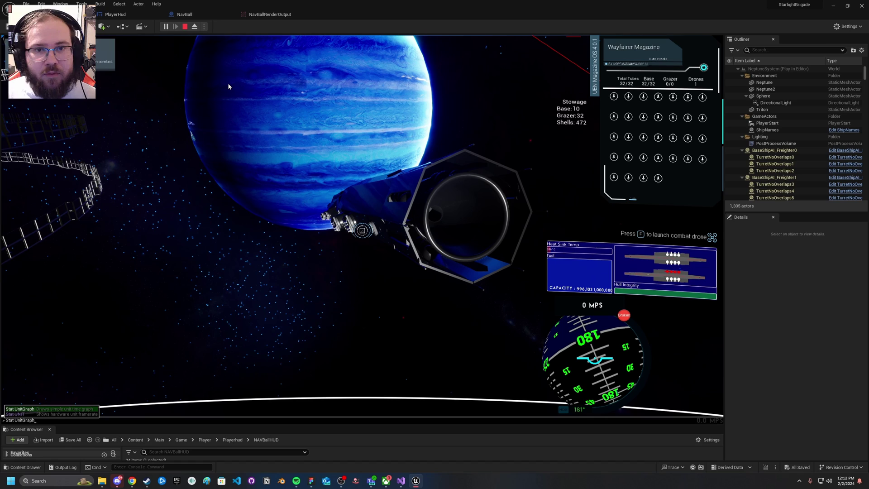
key(Return)
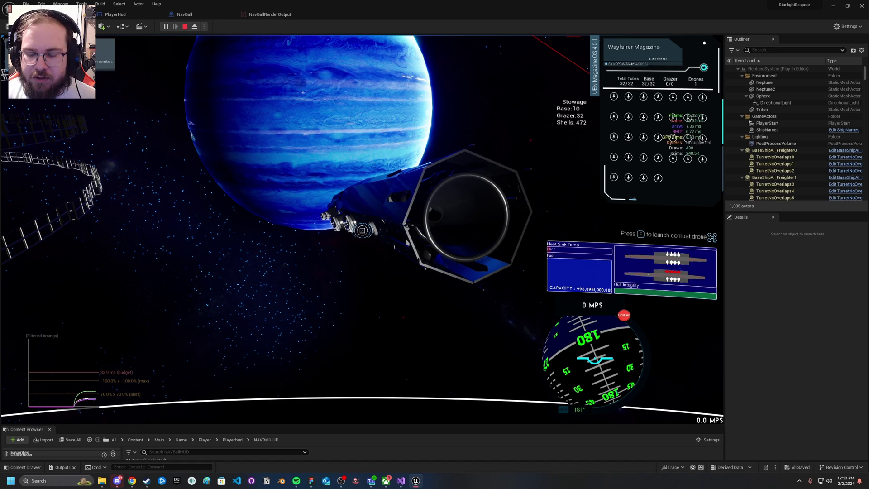
Examine the frame timings with the running game in full screen, and return to the normal editor view.
key(F11)
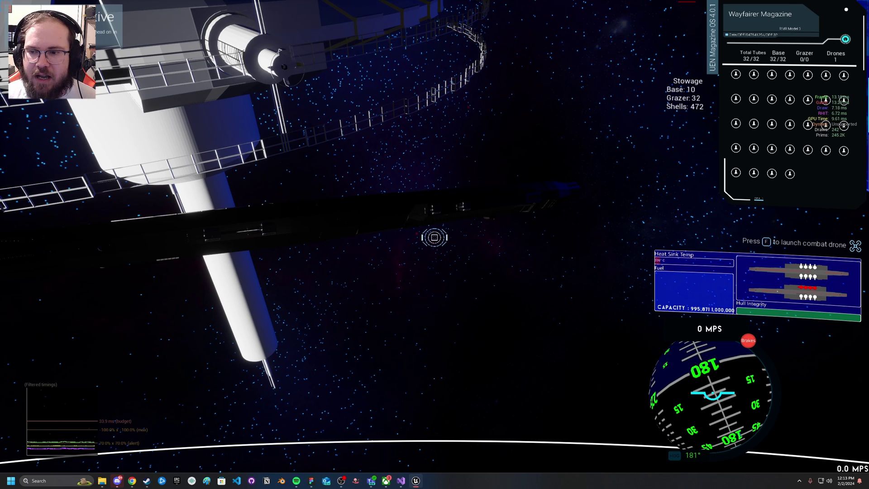
key(Escape)
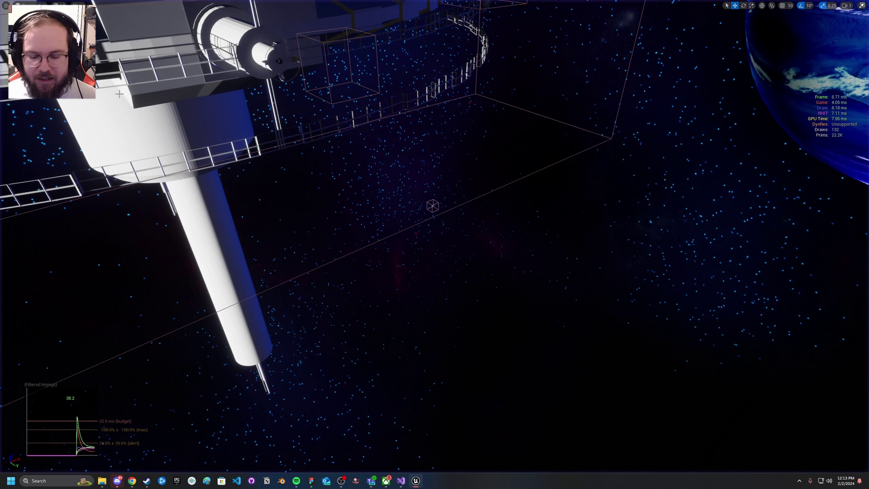
key(F11)
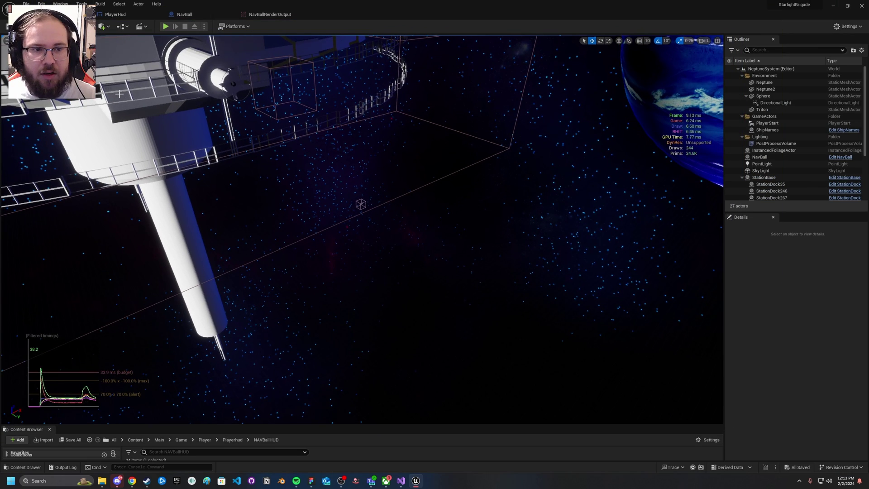
Set both Size X and Size Y of the NavBallRenderOutput render target to 2048.
click(271, 14)
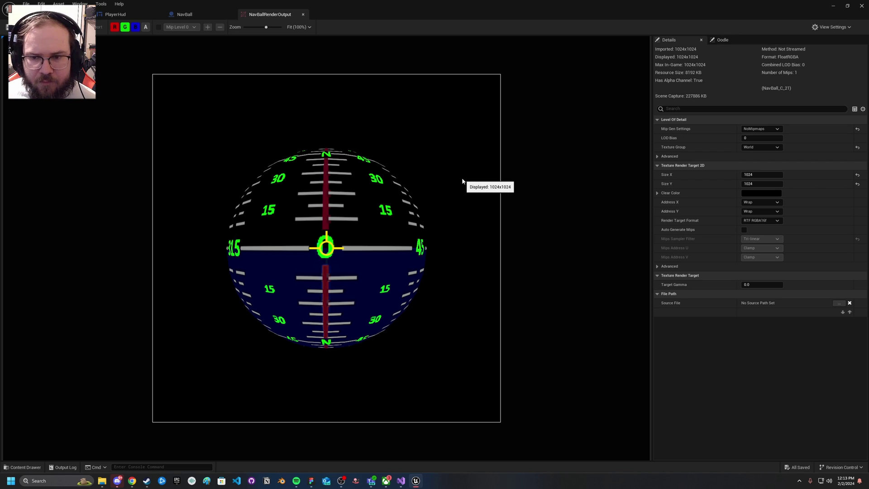
click(771, 130)
click(770, 130)
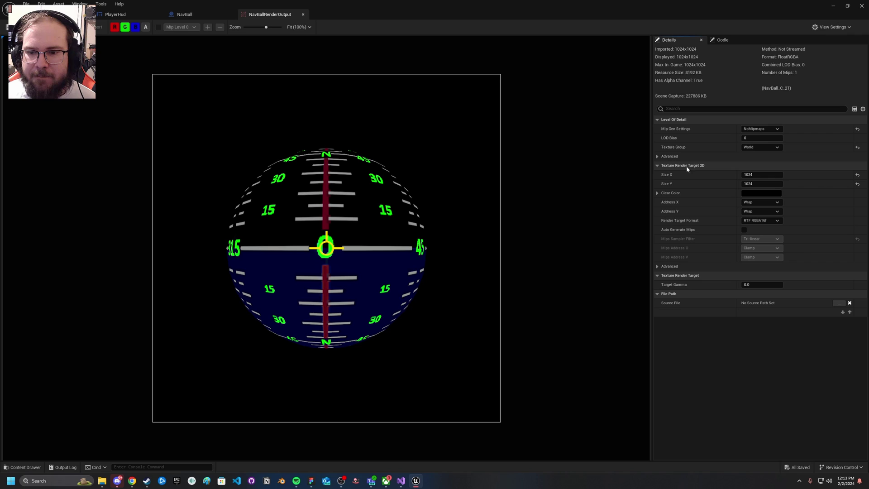
click(756, 174)
click(759, 175)
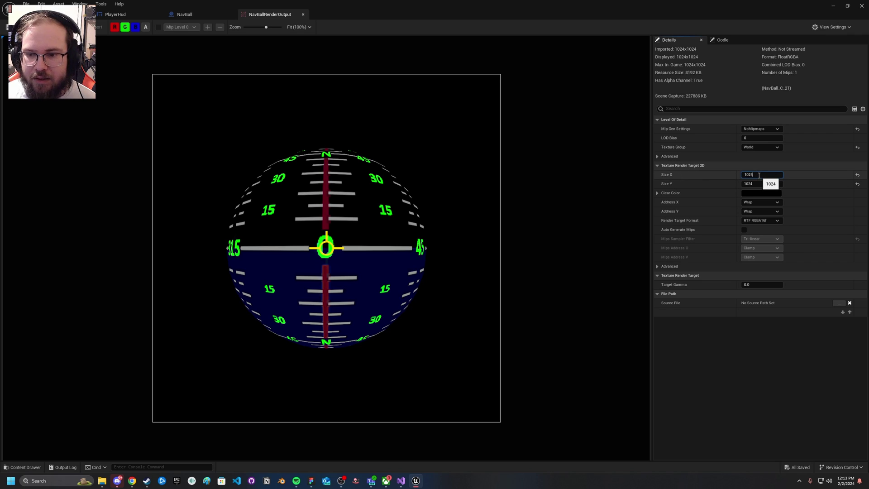
text(*2)
key(Return)
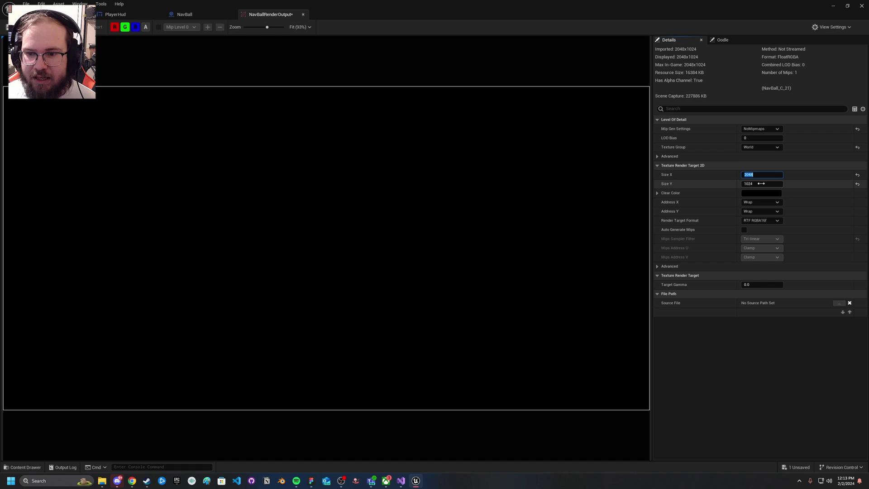
click(761, 183)
click(761, 183)
text(*2)
key(Return)
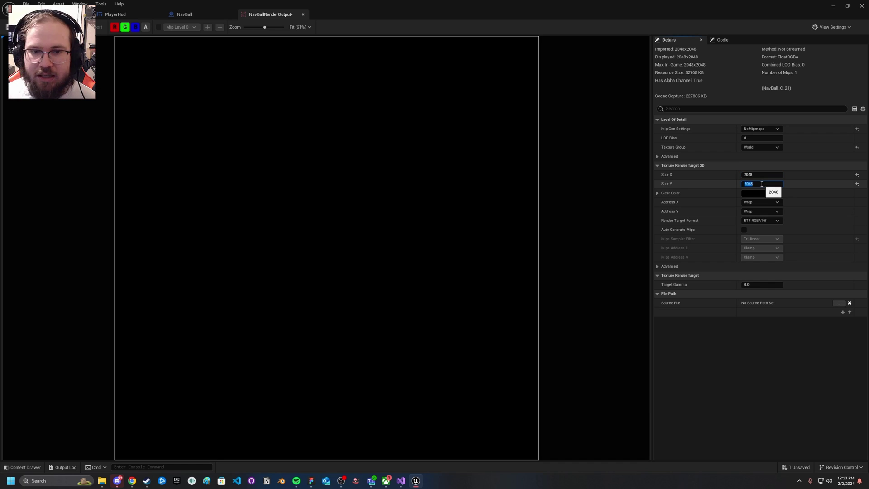
Play-test the level to check the nav ball's sharpness and frame timings, and end the session.
click(186, 15)
click(59, 15)
click(165, 27)
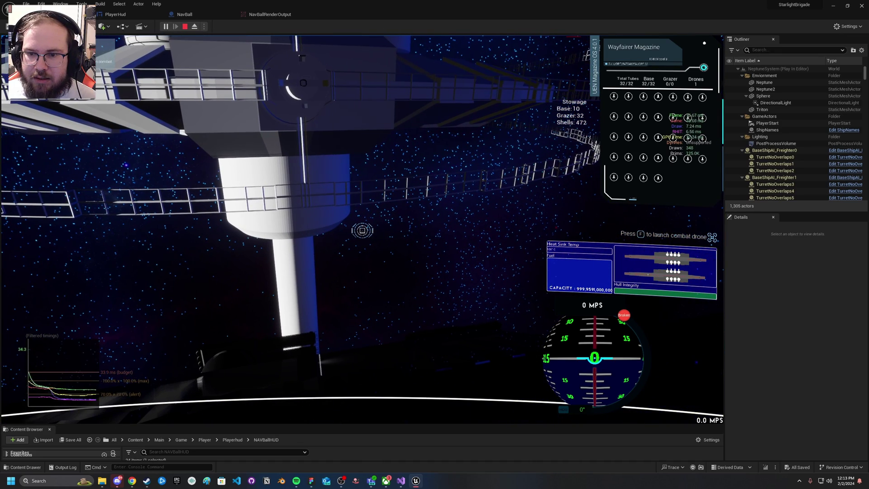
scroll(362, 230, down, 1)
key(Escape)
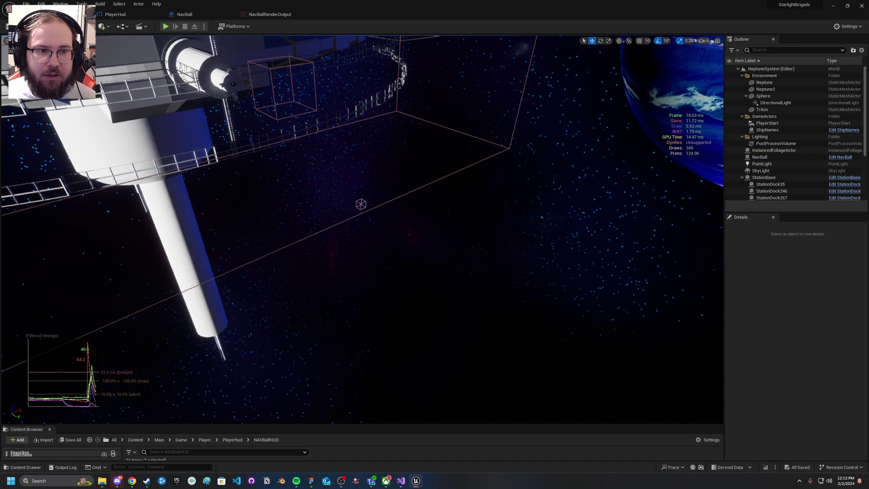
Set both Size X and Size Y of the NavBallRenderOutput render target to 1024.
click(270, 14)
click(750, 175)
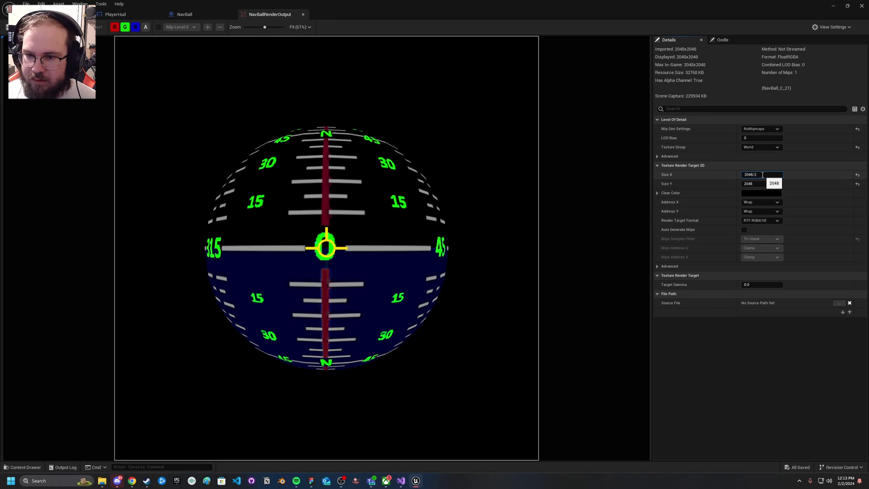
key(Return)
click(769, 184)
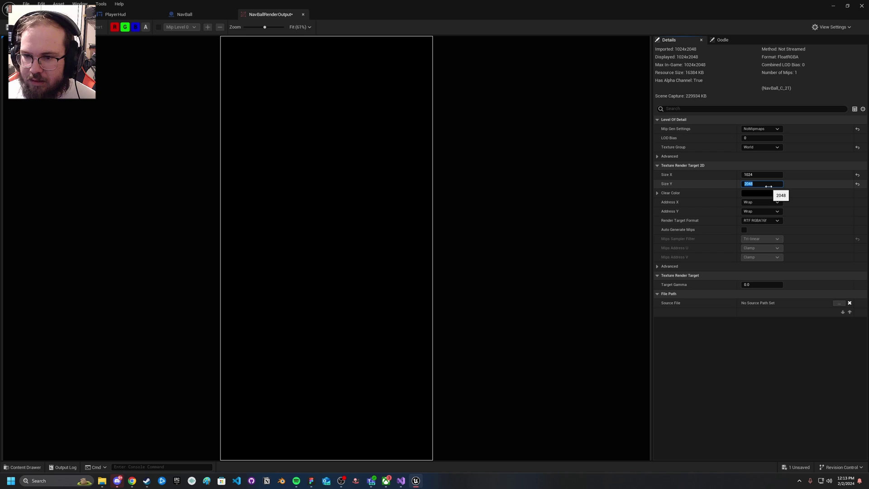
text(/2)
key(Return)
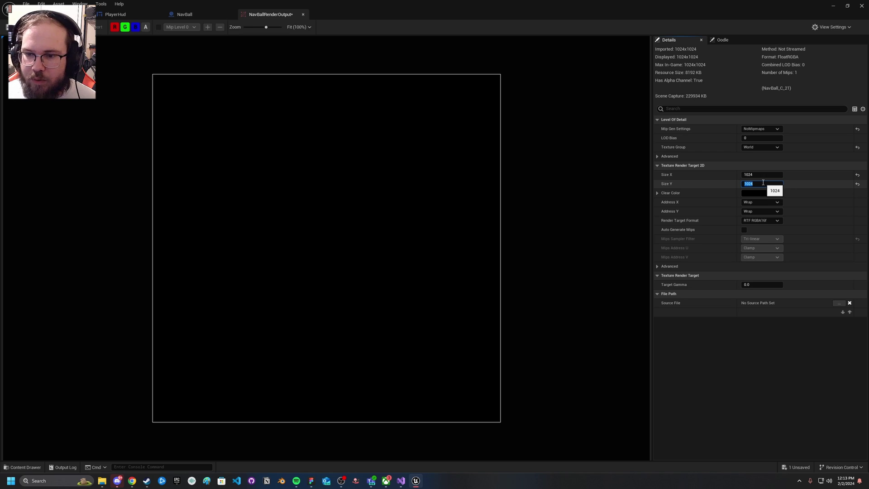
Halve Size X and Size Y of the NavBallRenderOutput render target to 512 each, and save the asset.
click(767, 175)
click(767, 175)
text(/)
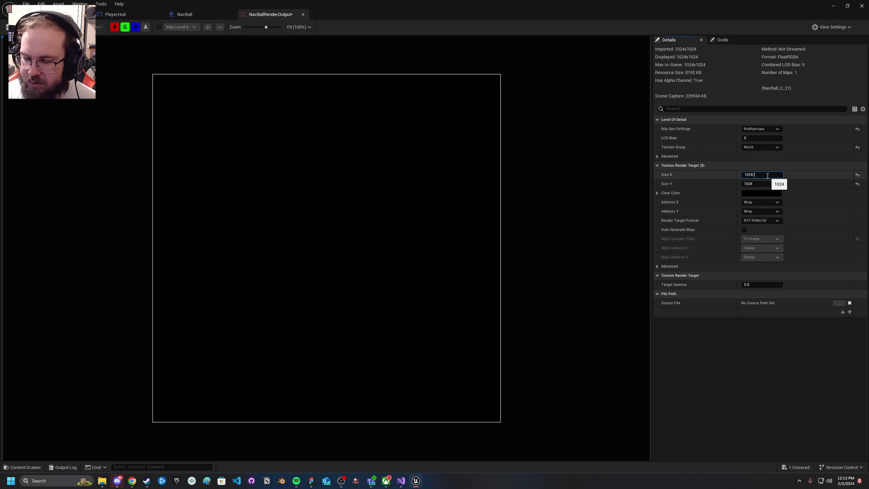
text(2)
key(Return)
click(769, 184)
click(770, 184)
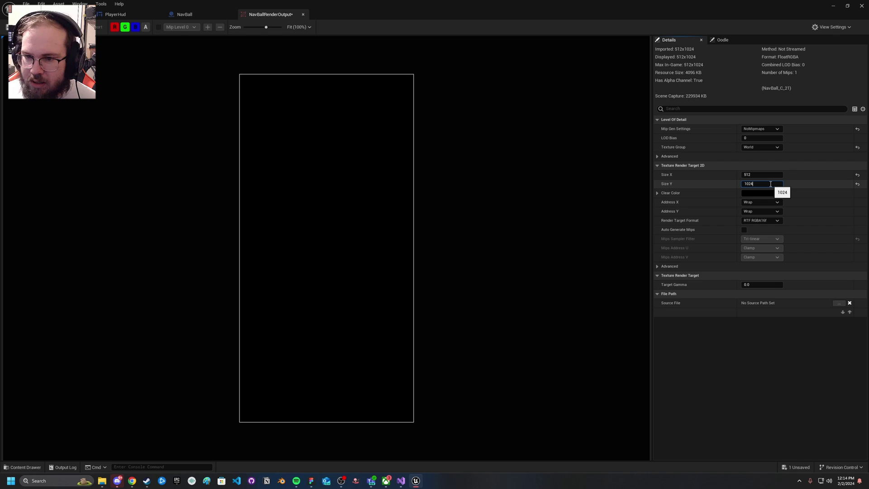
text(/2)
key(Return)
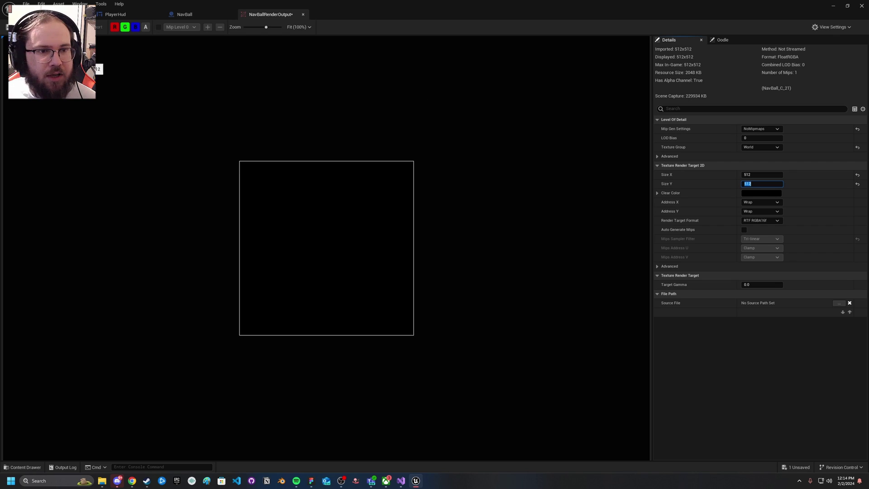
key(ctrl+s)
Play-test the level in windowed and full-screen view to judge the nav ball's sharpness and frame timings, and end the session.
click(55, 14)
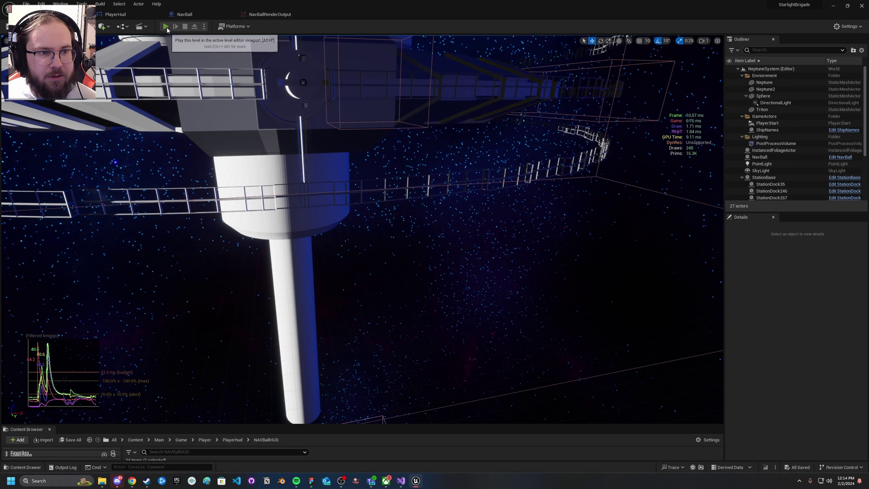
click(166, 27)
key(alt+p)
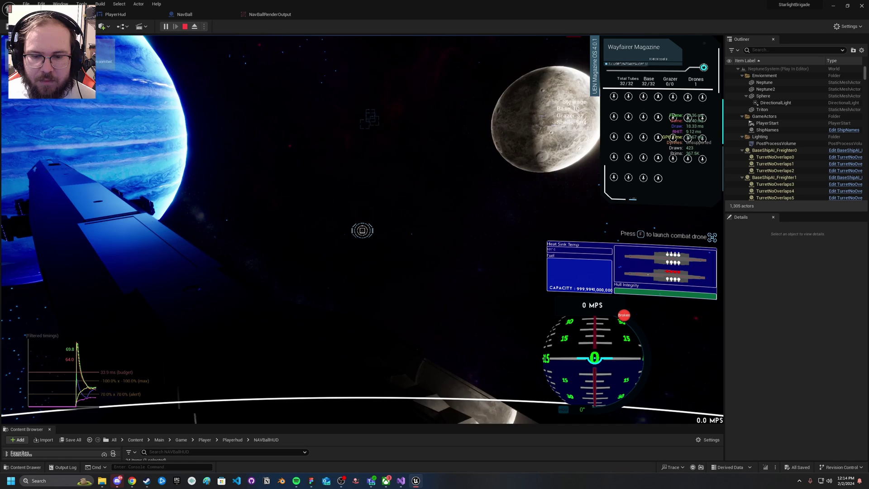
key(d)
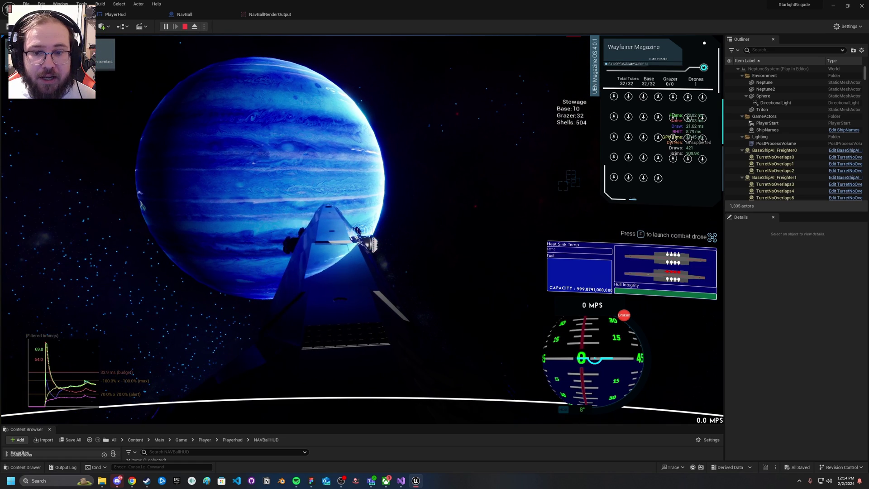
key(a)
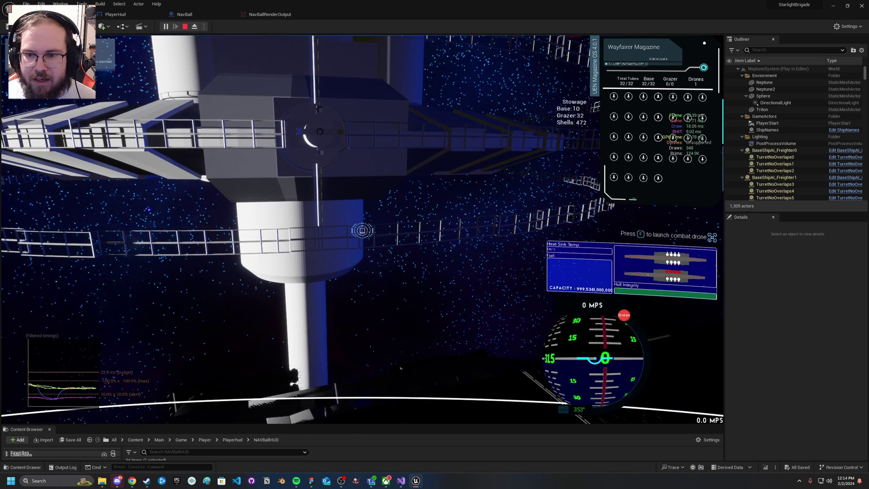
key(F11)
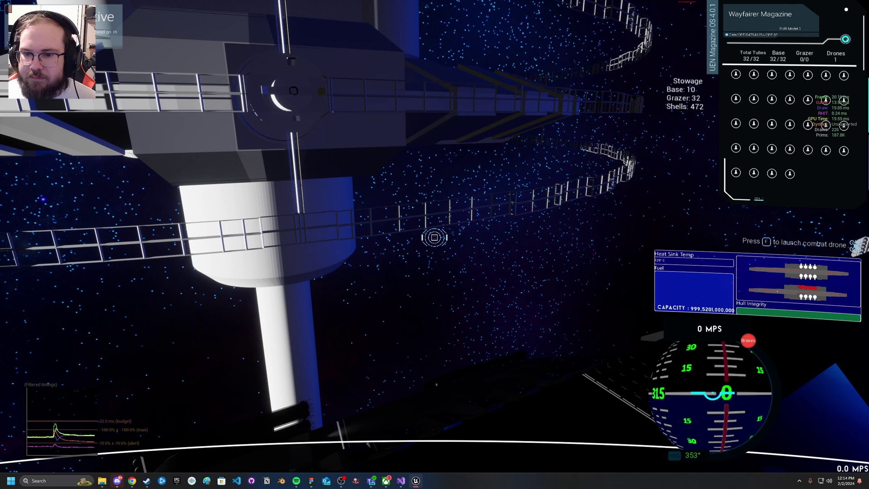
scroll(435, 237, down, 3)
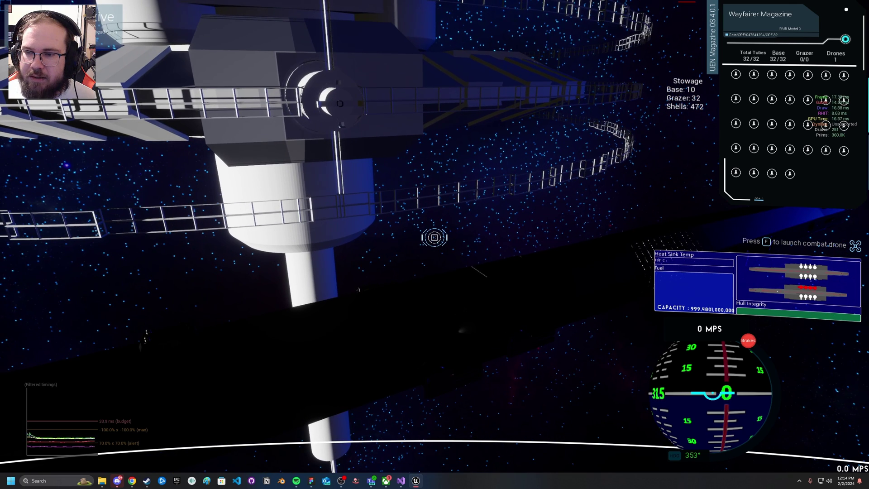
key(a)
key(d)
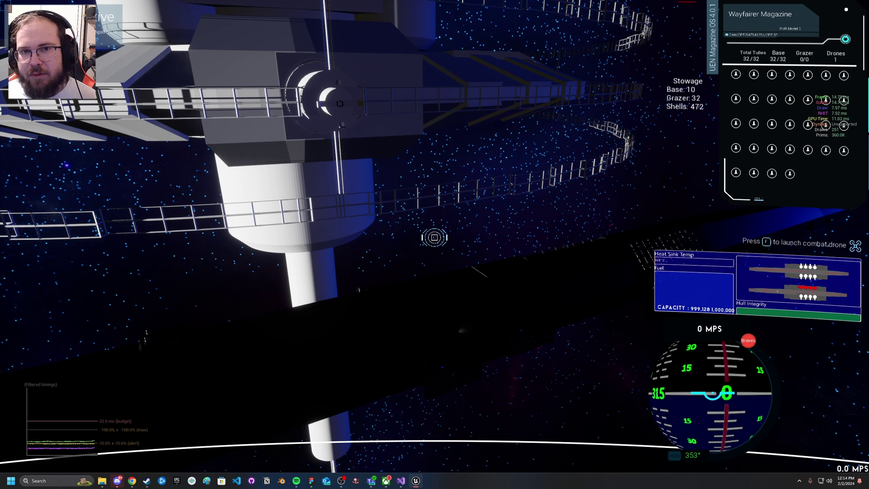
key(Escape)
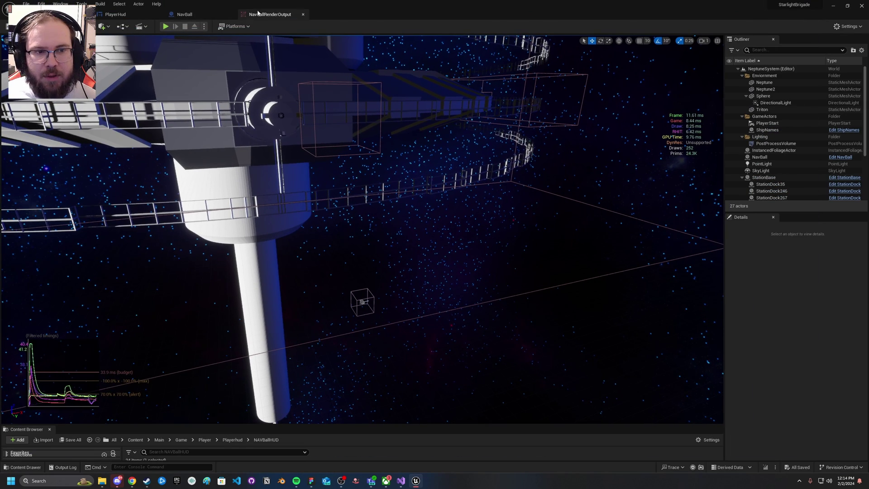
Raise Size X and Size Y of the NavBallRenderOutput render target to 1024 each, and save the asset.
click(269, 14)
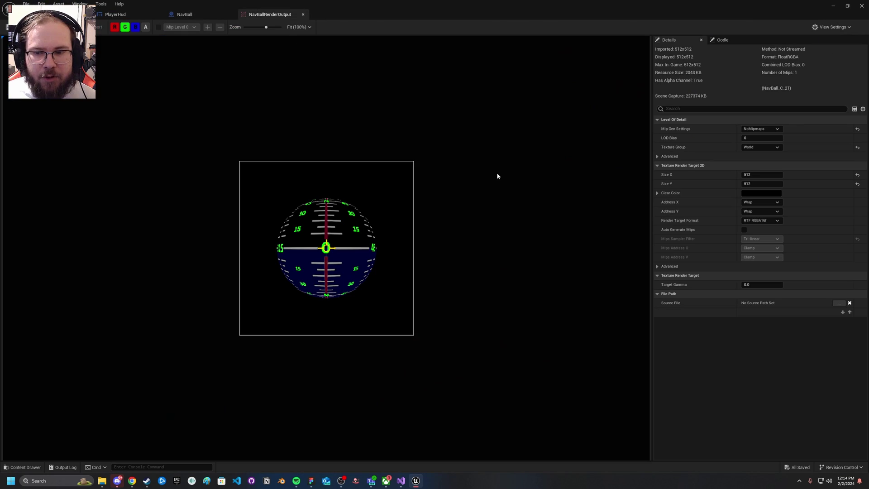
click(743, 174)
text(1024)
key(Return)
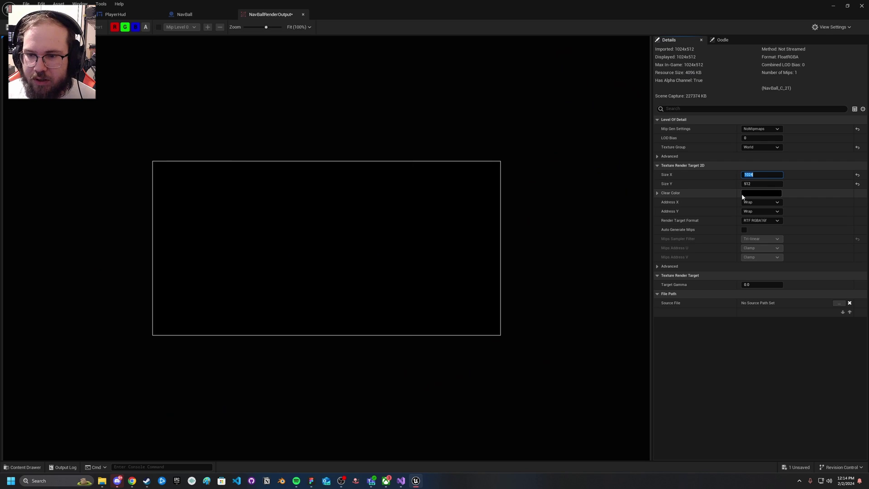
click(769, 184)
text(*2)
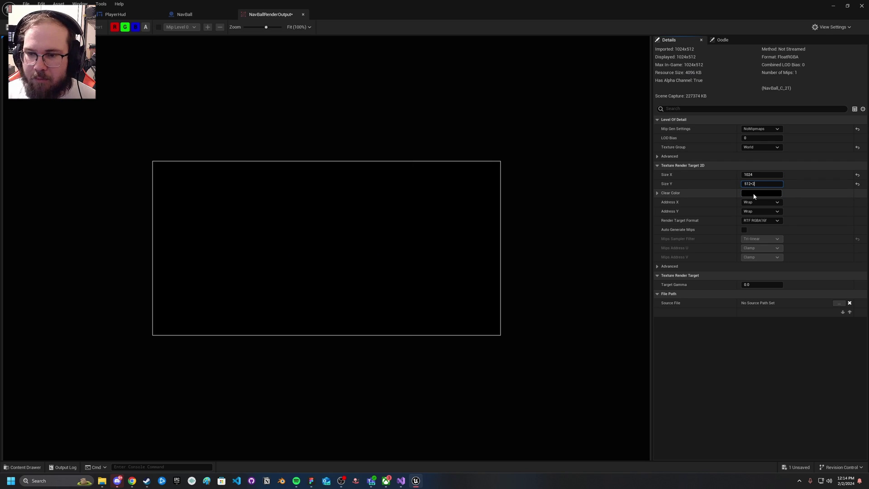
key(Return)
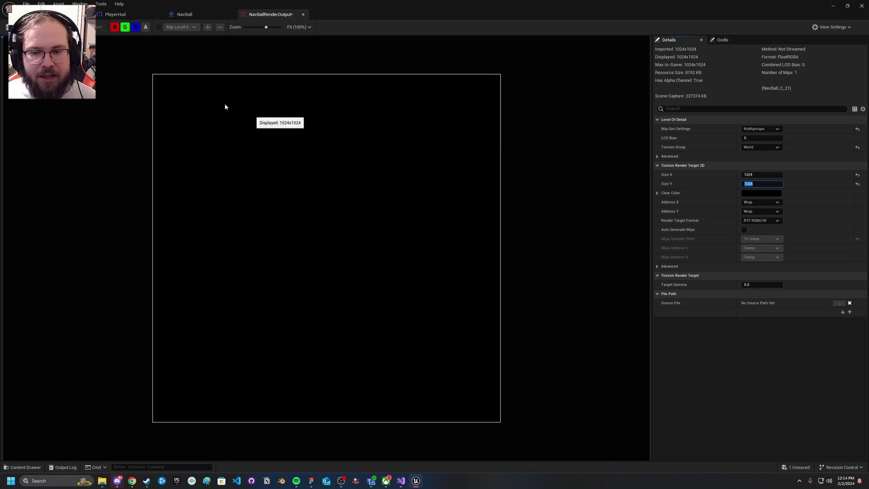
key(ctrl+s)
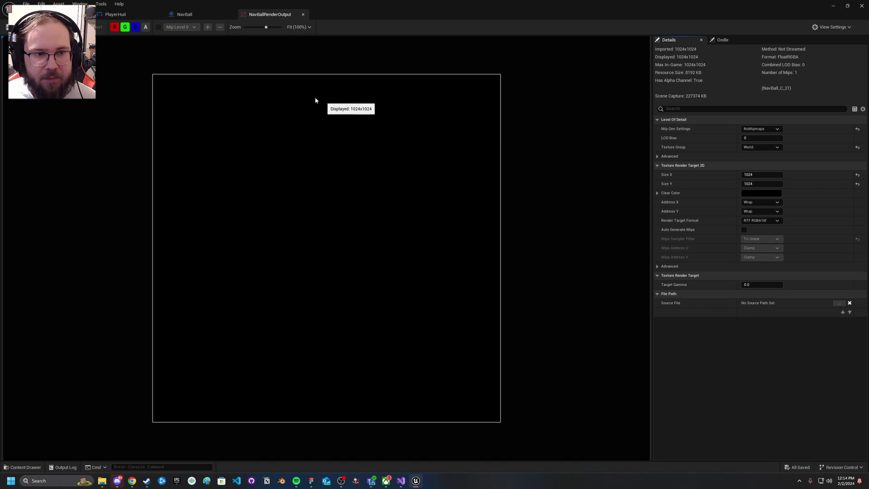
Disable Capture Every Frame on the NavBall blueprint's SceneCaptureComponent2D, clearing the tick filter from its details.
click(190, 14)
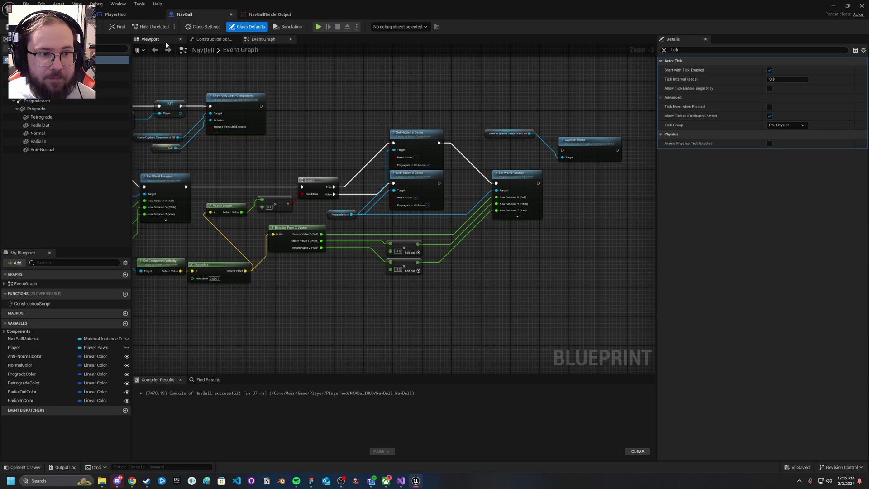
click(150, 40)
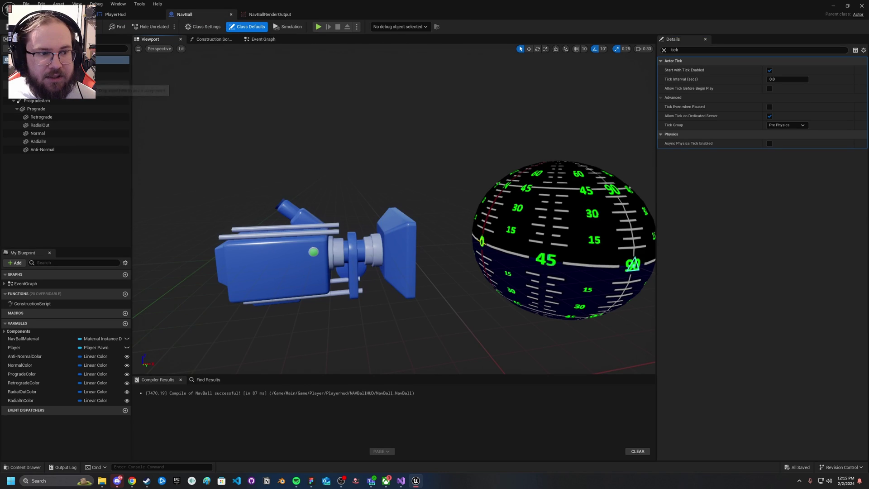
click(111, 84)
right_drag(318, 168, 345, 176)
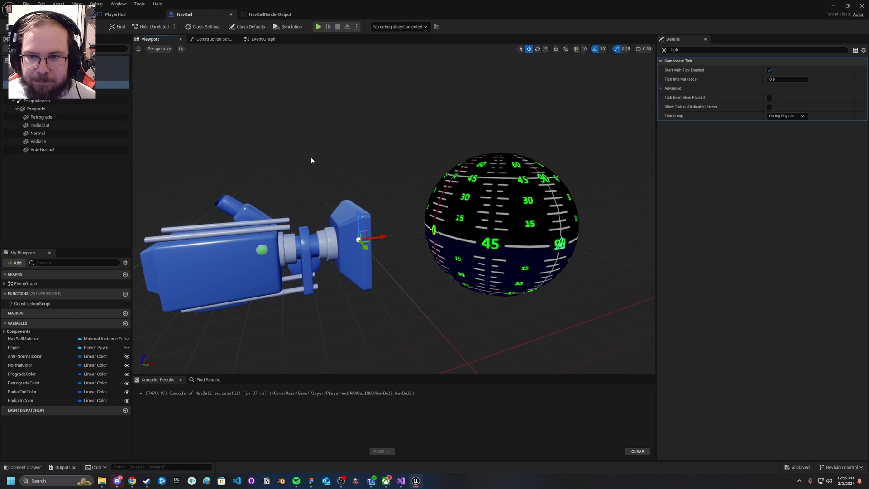
click(664, 50)
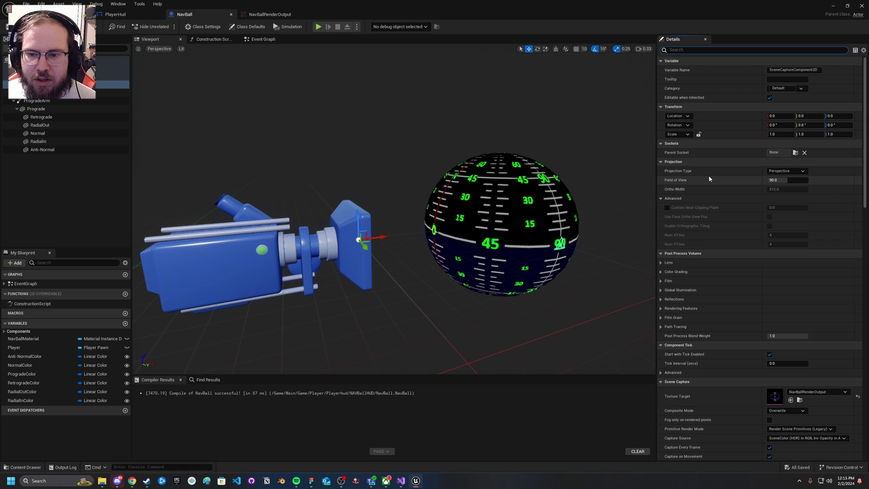
scroll(709, 178, down, 2)
scroll(709, 177, down, 9)
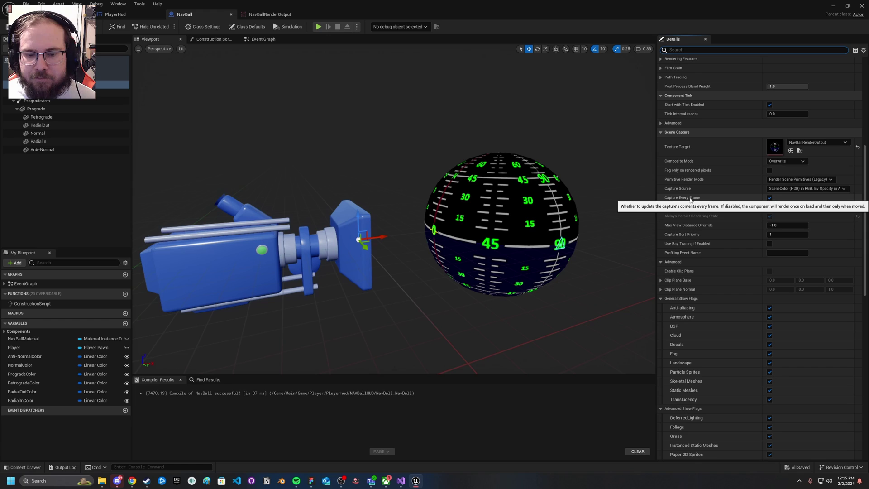
click(769, 198)
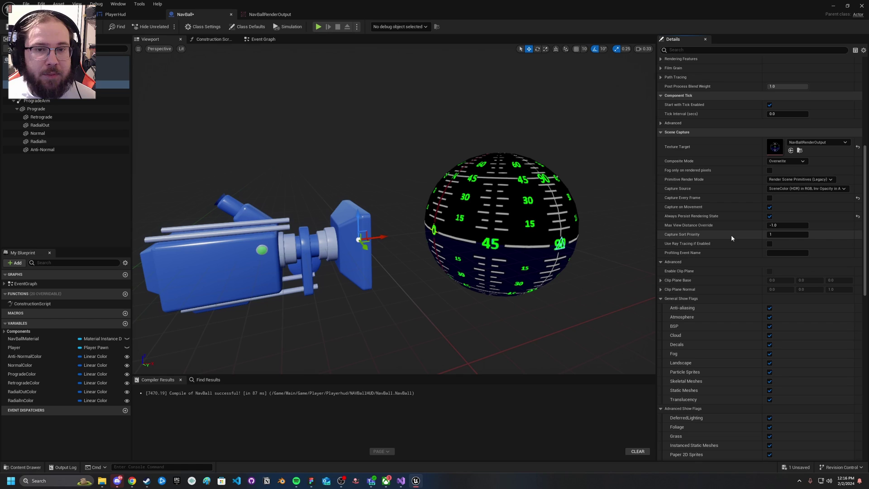
Set the scene capture component's Max View Distance Override to 100.
scroll(733, 233, down, 3)
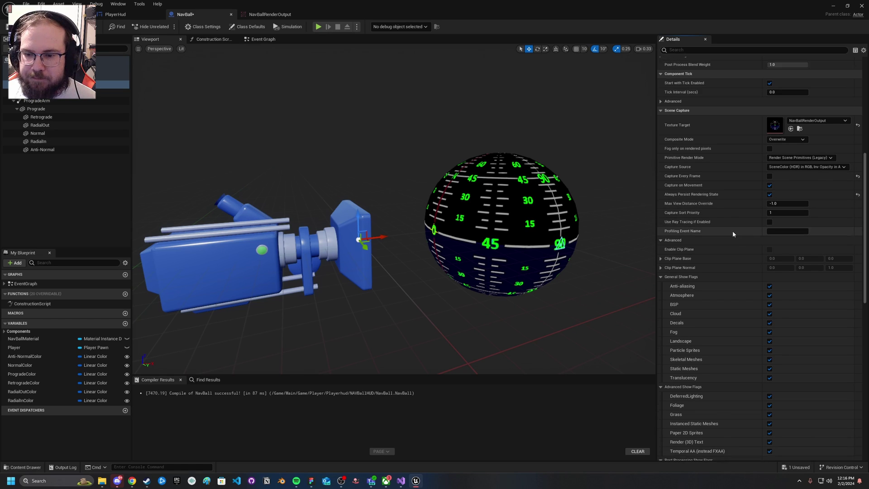
mouse_move(687, 161)
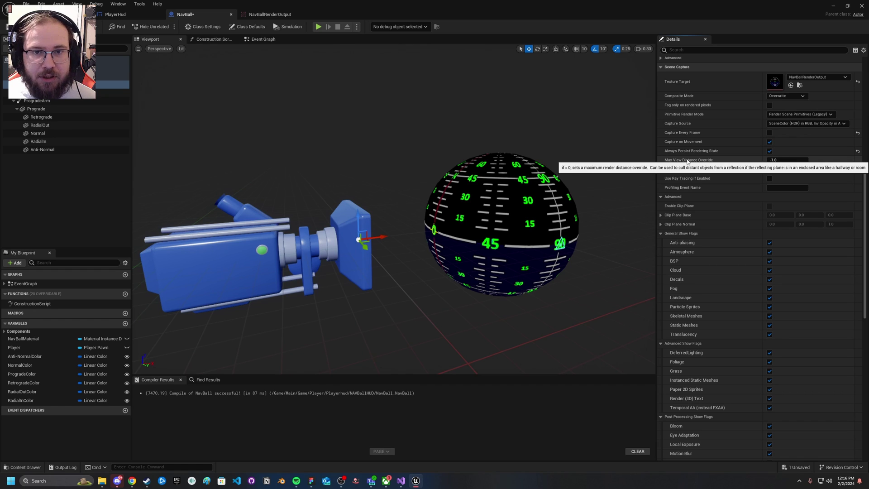
click(779, 161)
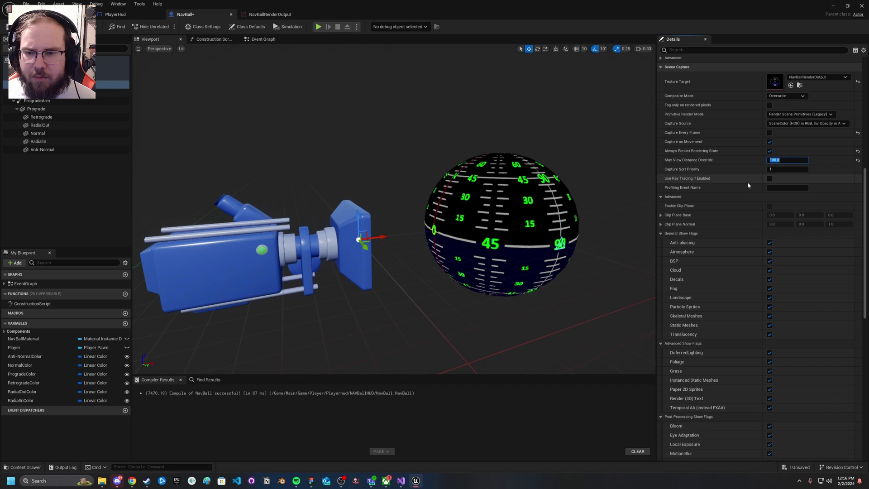
Disable all General Show Flags of the scene capture component, from Anti-aliasing through Translucency.
scroll(713, 185, down, 2)
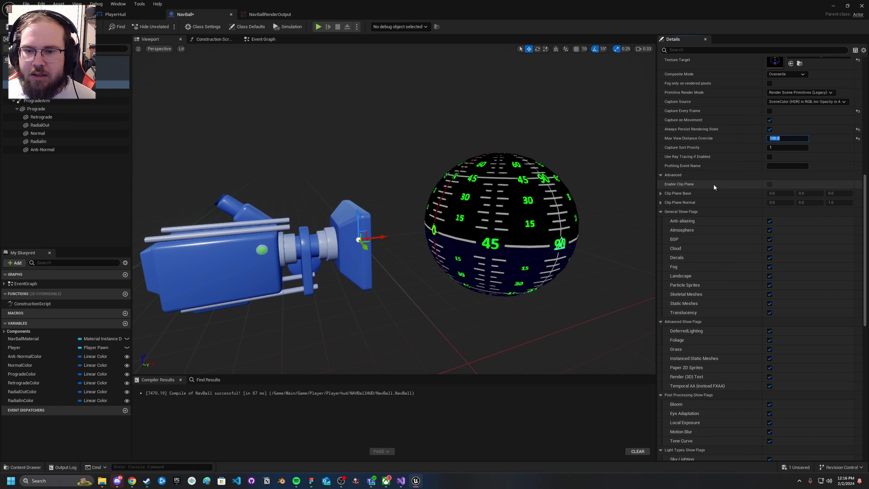
scroll(713, 184, down, 7)
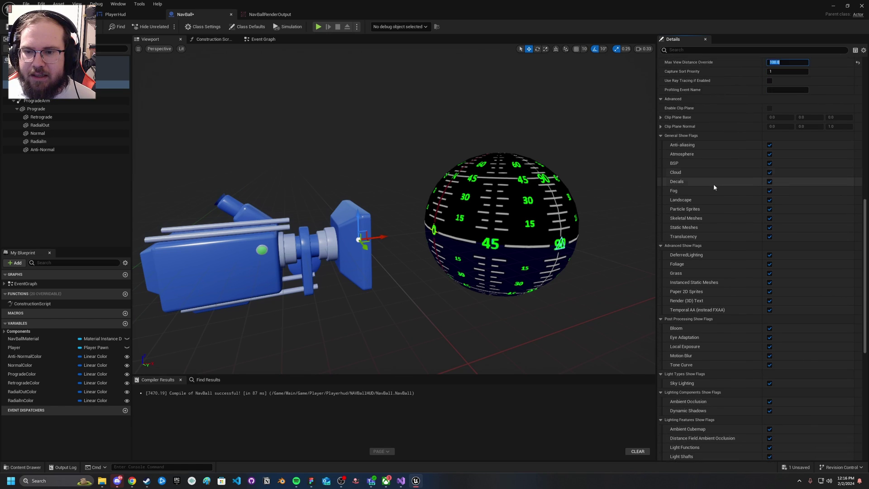
scroll(713, 183, down, 1)
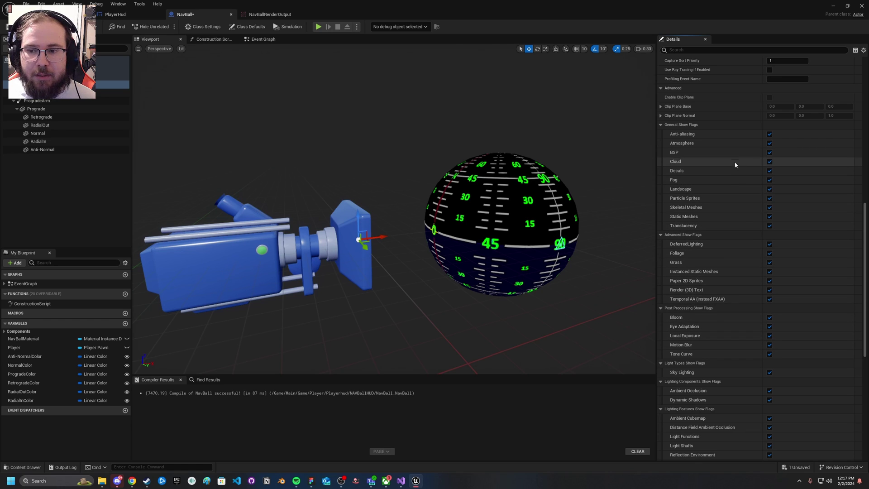
click(770, 134)
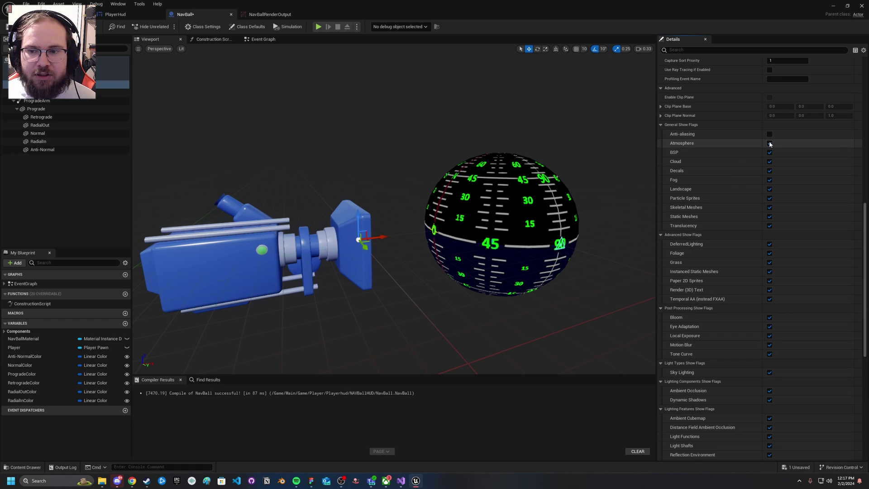
click(770, 143)
click(769, 152)
click(769, 161)
click(769, 171)
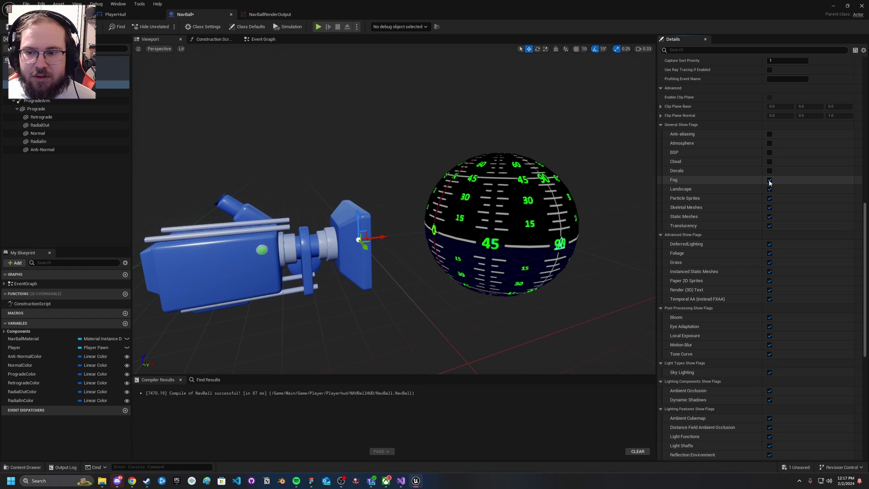
click(769, 180)
click(769, 189)
click(769, 198)
click(769, 207)
click(769, 217)
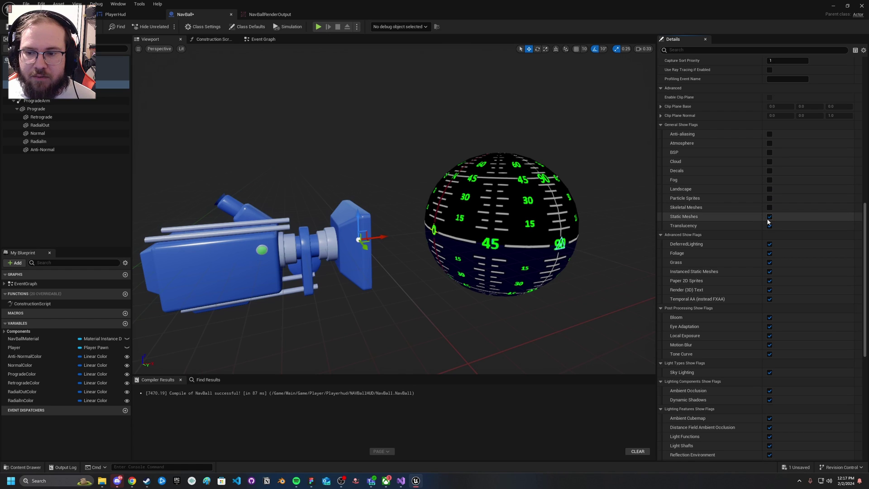
click(769, 226)
Disable all Advanced Show Flags of the scene capture component, from DeferredLighting through Temporal AA.
click(770, 244)
click(769, 253)
click(769, 262)
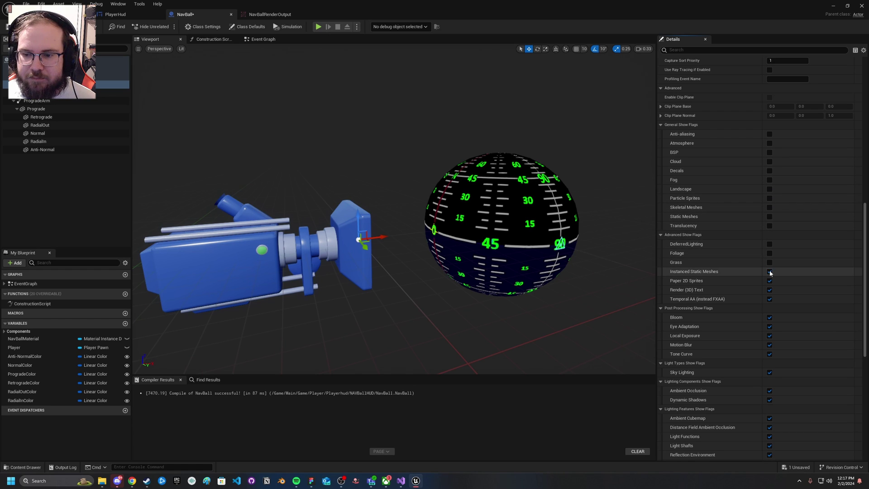
click(770, 271)
click(769, 281)
click(769, 289)
click(769, 299)
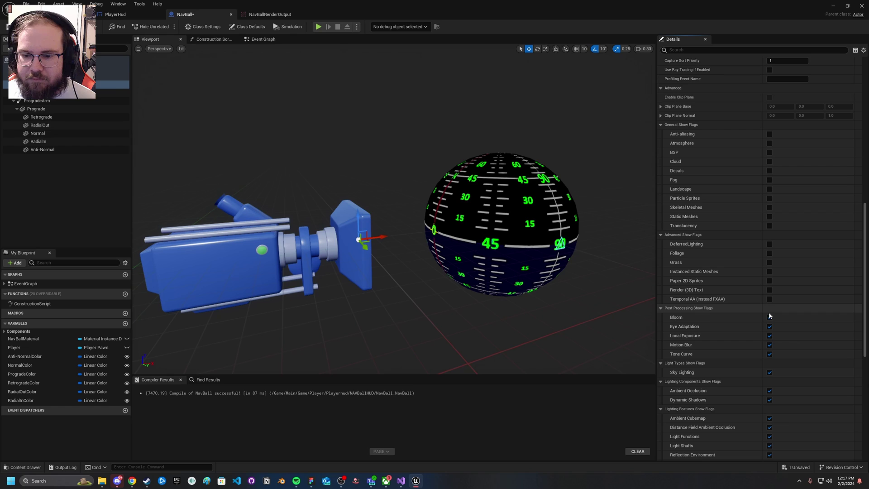
Disable all Post Processing Show Flags, from Bloom through Tone Curve, and the Sky Lighting flag of the scene capture component.
click(769, 317)
click(769, 326)
click(769, 335)
click(769, 344)
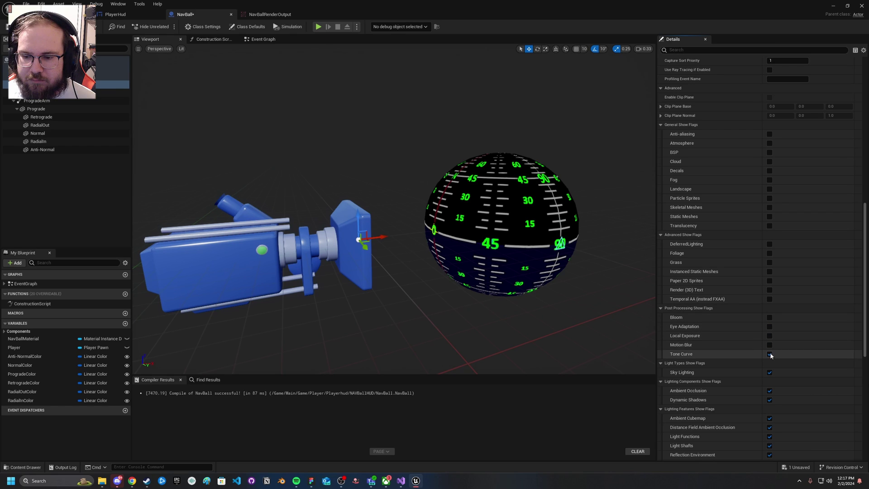
click(769, 354)
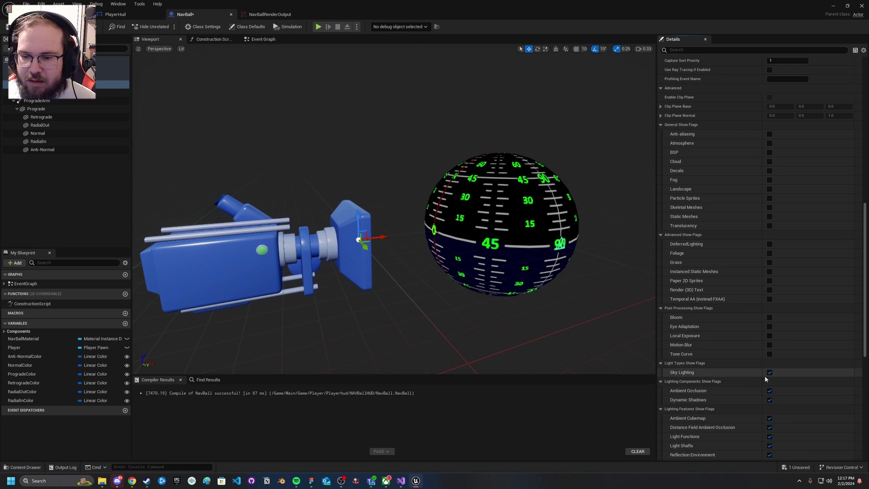
click(769, 372)
Disable the Ambient Occlusion and Dynamic Shadows flags and all Lighting Features Show Flags, from Ambient Cubemap through Volumetric Fog.
scroll(769, 367, down, 3)
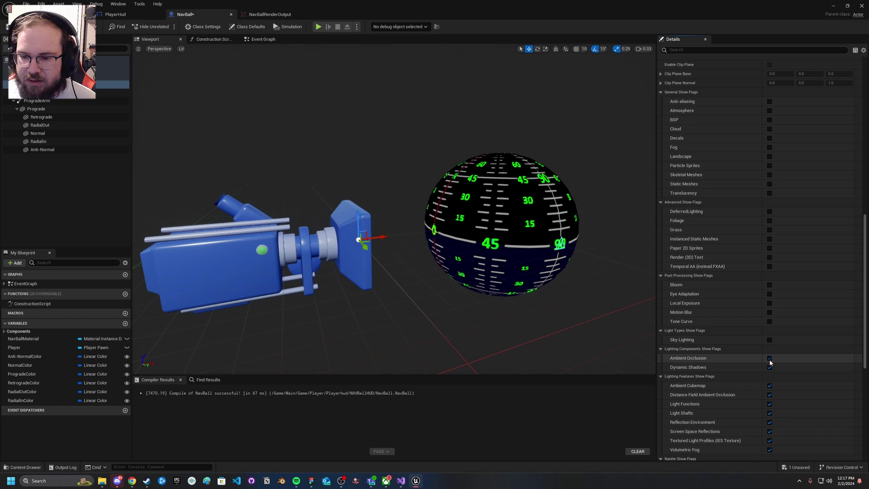
click(769, 357)
click(769, 367)
scroll(769, 367, down, 4)
click(769, 341)
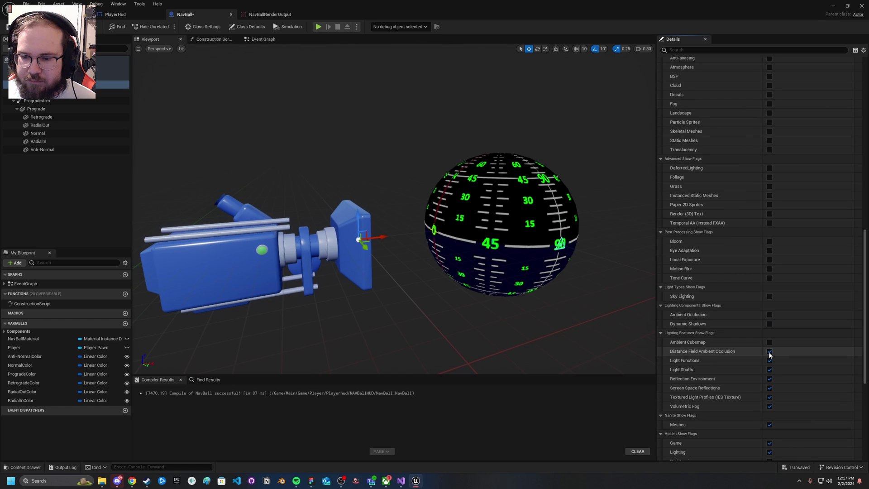
click(769, 351)
click(770, 360)
click(769, 369)
click(769, 378)
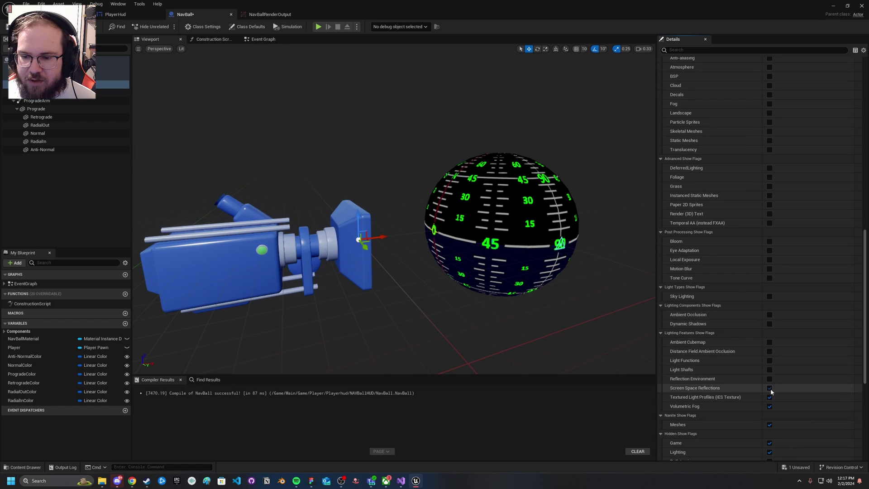
click(769, 387)
click(769, 397)
click(769, 406)
Disable the Nanite Meshes flag and the hidden Lighting and Post-processing flags, and compile and save the NavBall blueprint.
scroll(768, 394, down, 4)
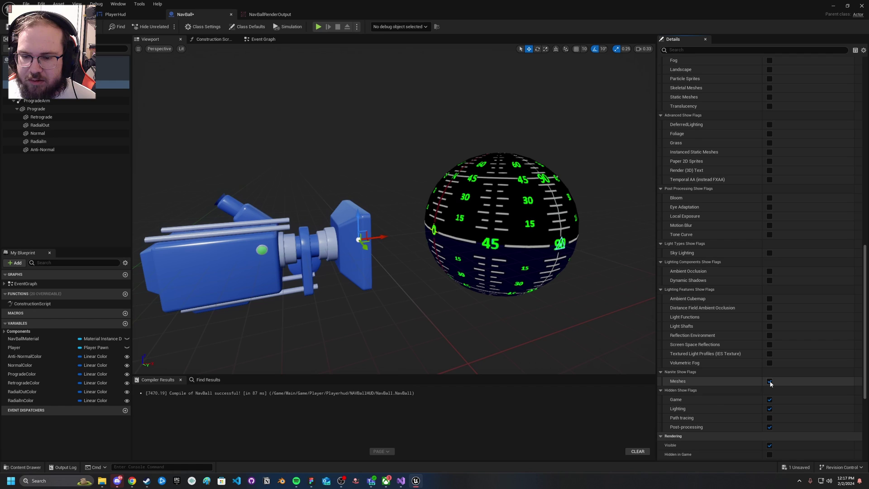
click(769, 381)
scroll(765, 376, down, 3)
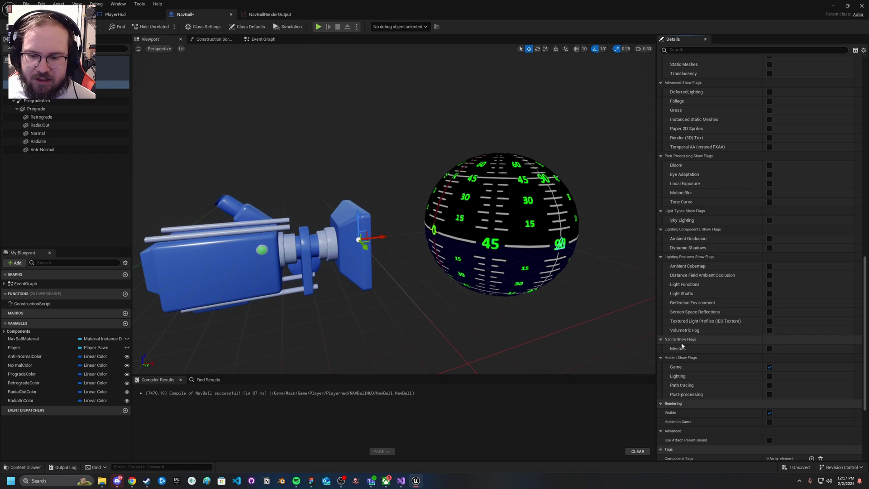
scroll(697, 337, down, 5)
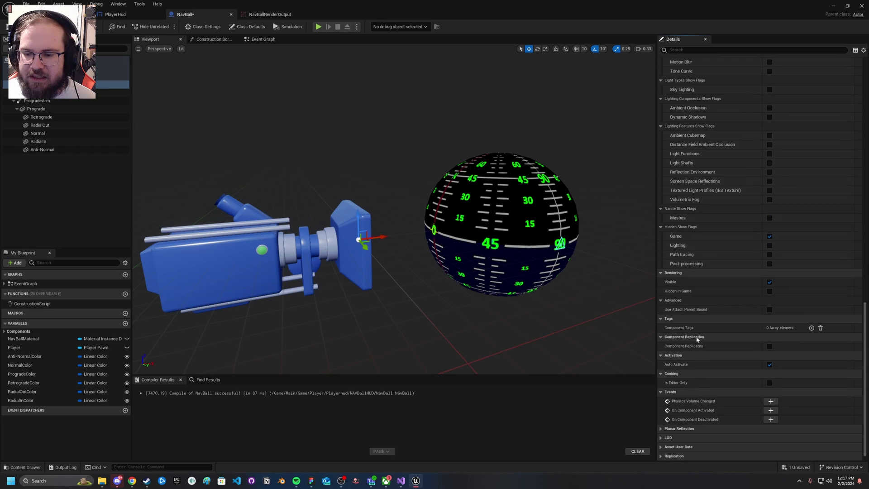
scroll(693, 366, up, 10)
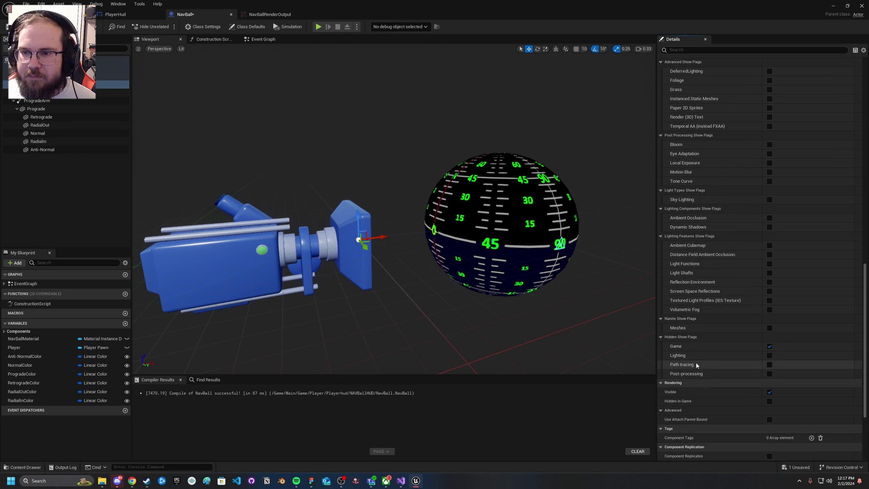
scroll(698, 357, up, 10)
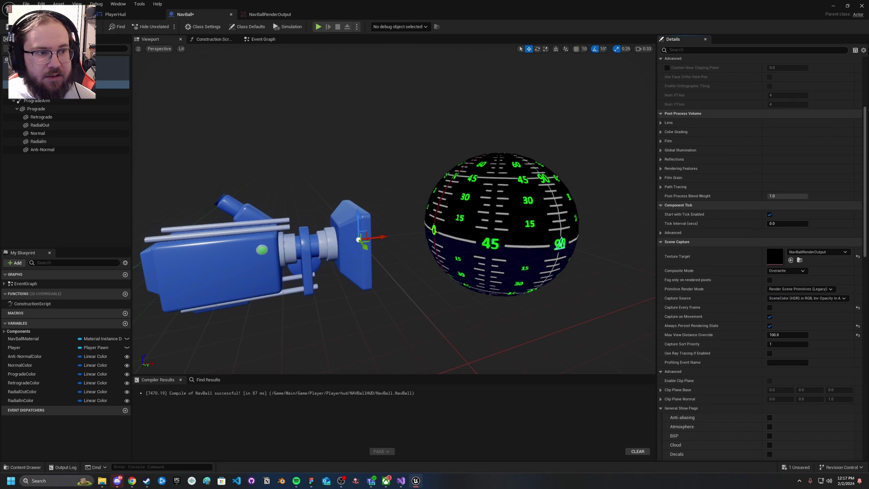
key(F7)
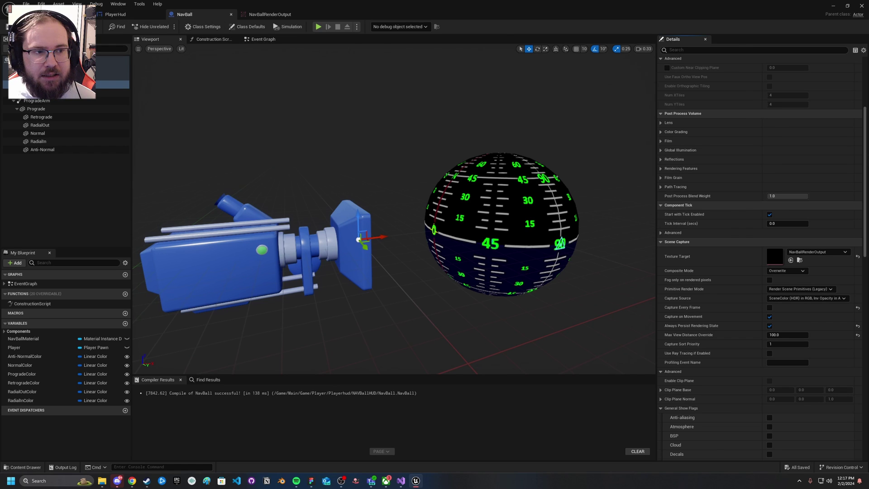
Play test the level in full screen to check the nav ball and frame timings, and end the session.
click(58, 14)
click(167, 26)
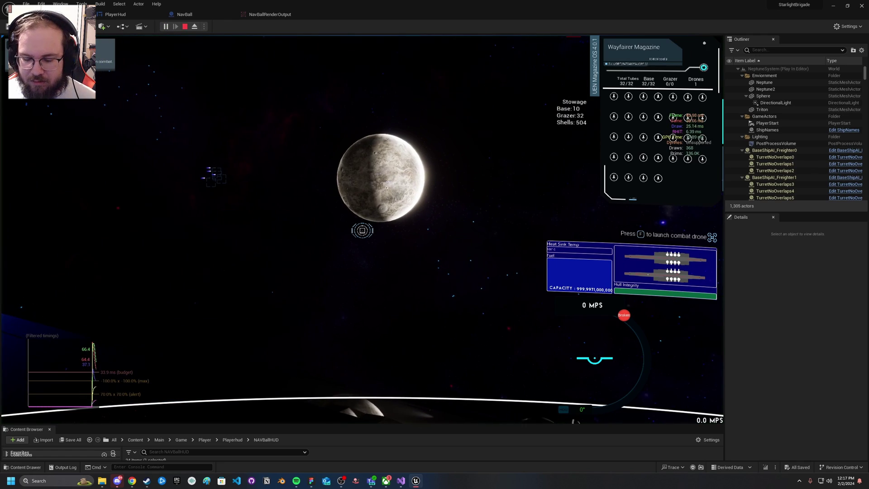
key(F11)
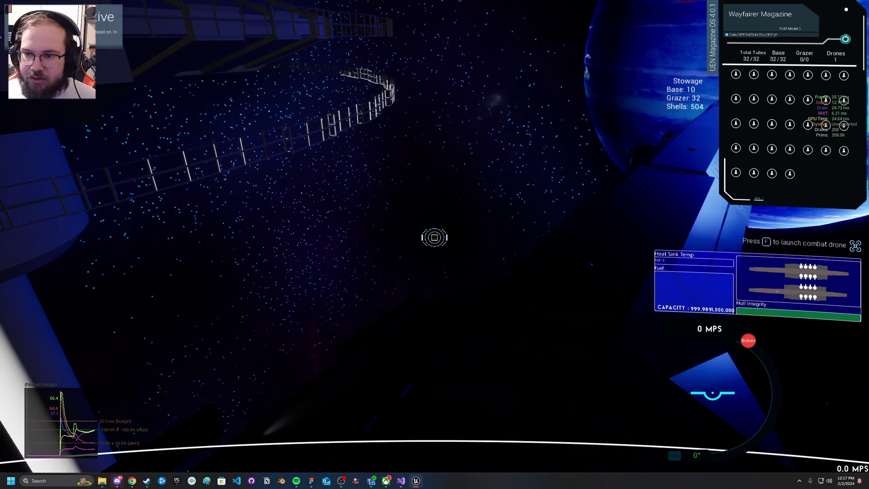
scroll(433, 237, down, 3)
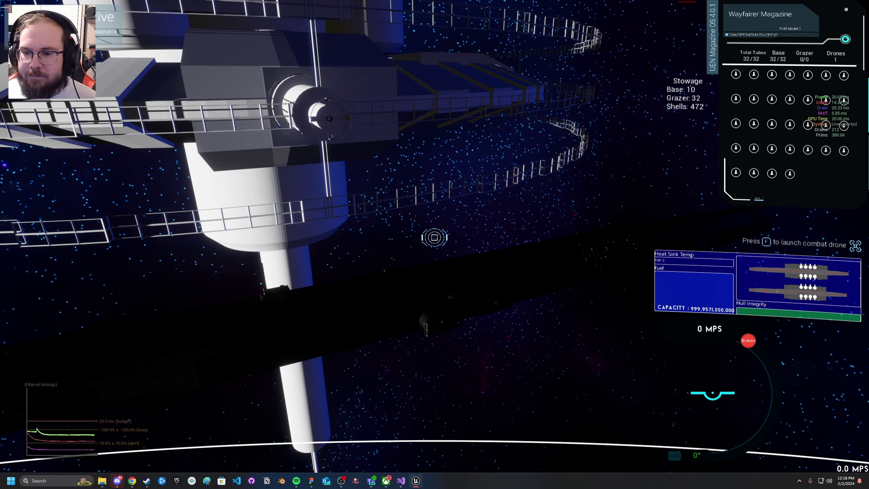
key(Escape)
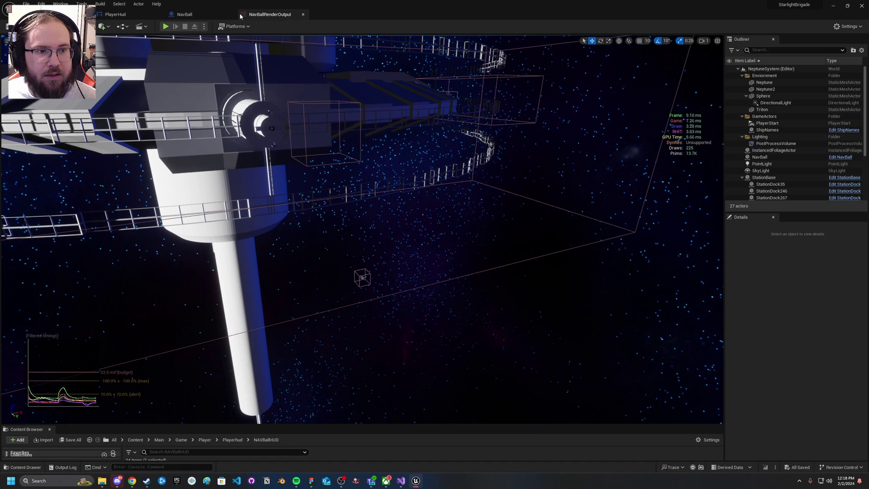
Re-enable the Static Meshes show flag of the NavBall scene capture component, and compile and save the blueprint.
click(190, 15)
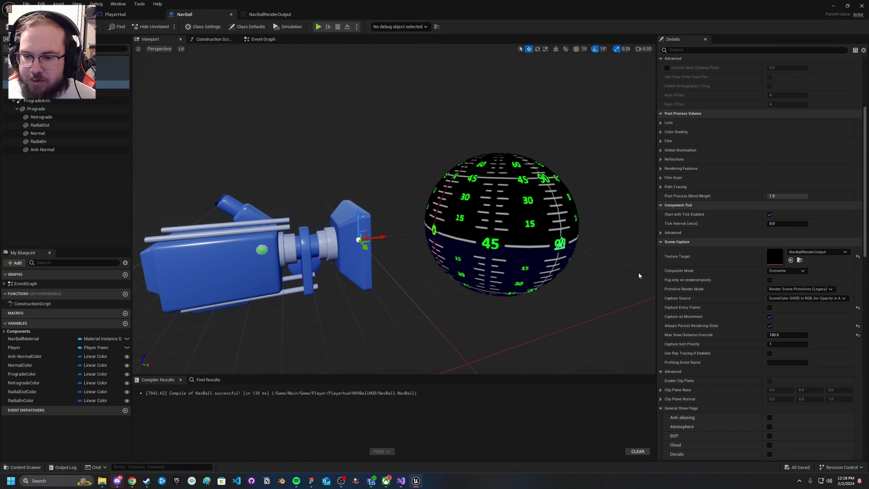
scroll(721, 313, down, 3)
scroll(722, 316, down, 3)
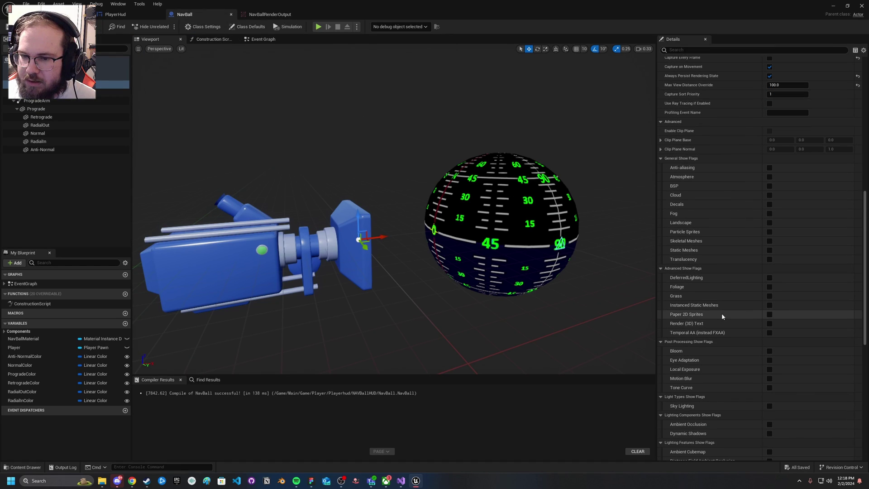
click(769, 250)
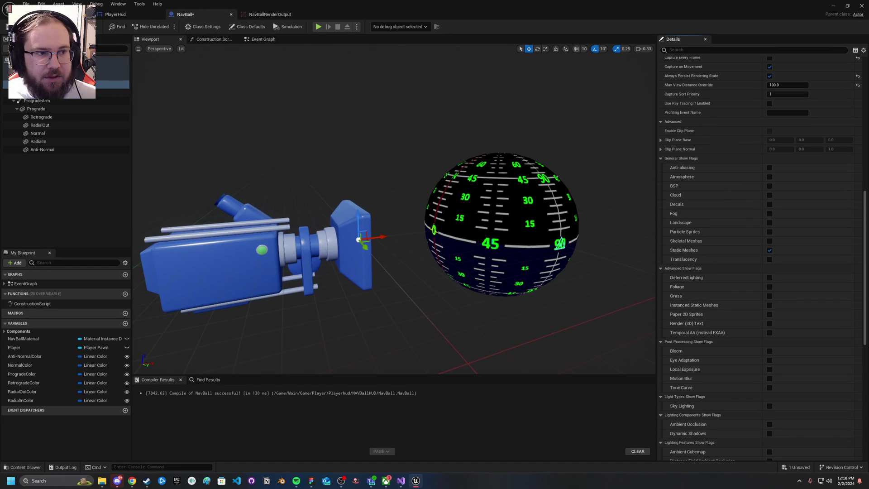
click(36, 27)
key(ctrl+s)
Play test the level to check the nav ball with static meshes captured.
click(40, 14)
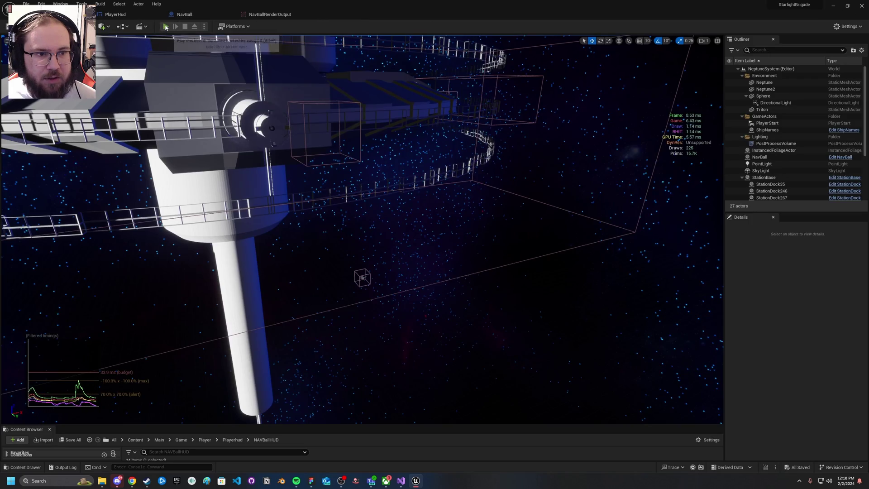
key(alt+p)
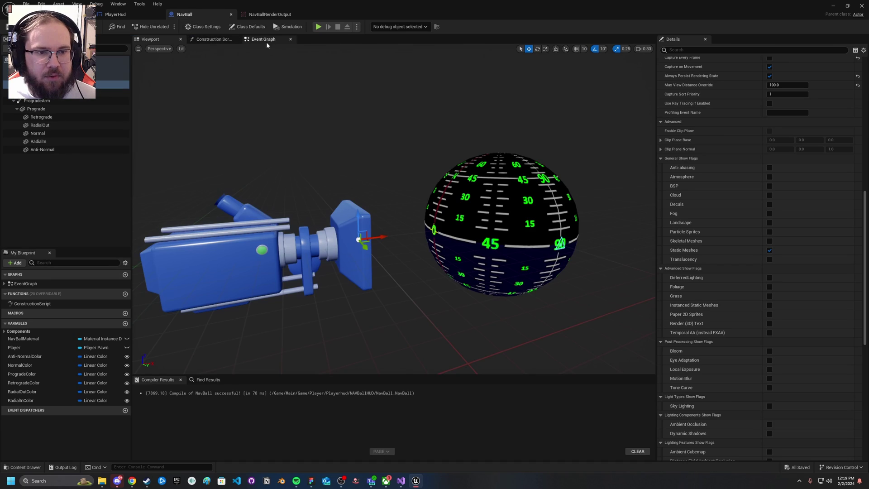
Examine the NavBall event graph, following the Event BeginPlay and Event Tick chains through the rotation nodes.
click(268, 42)
right_drag(340, 102, 477, 115)
scroll(478, 115, down, 2)
scroll(274, 141, up, 2)
right_drag(266, 135, 389, 133)
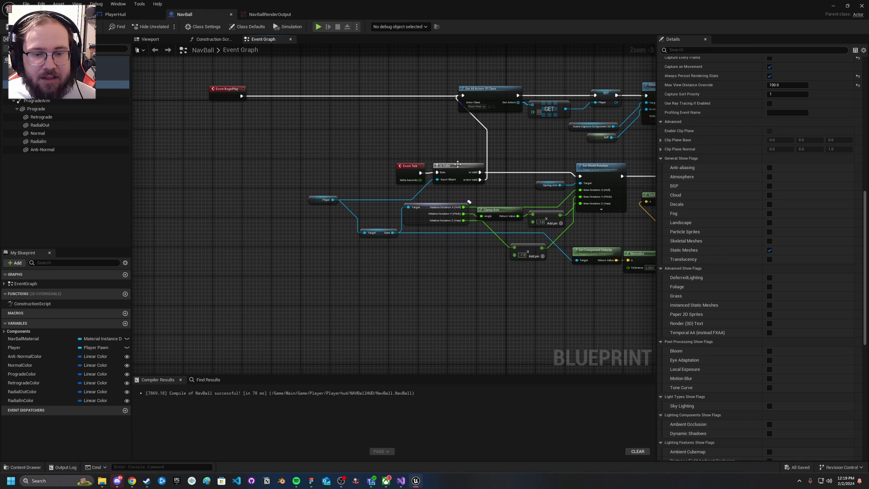
right_drag(458, 164, 331, 165)
right_drag(518, 186, 438, 150)
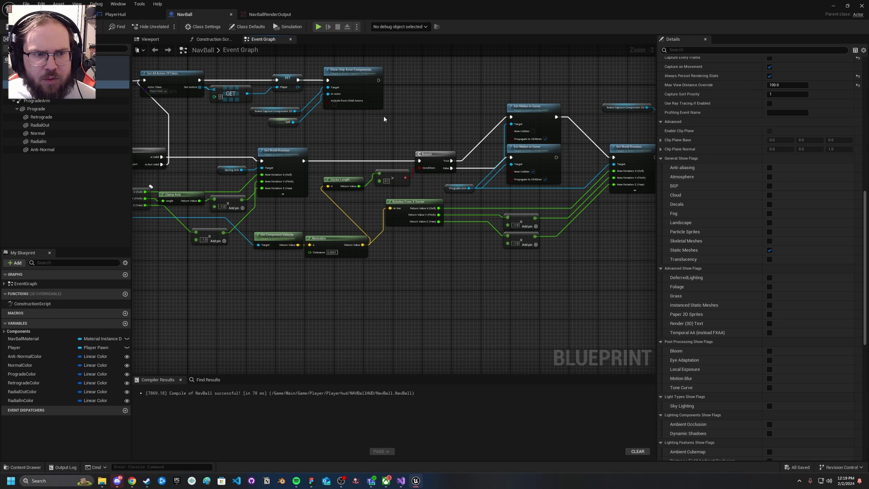
Set the NavBall actor's Tick Interval to 0.05 seconds in its class defaults, and save the blueprint.
click(113, 59)
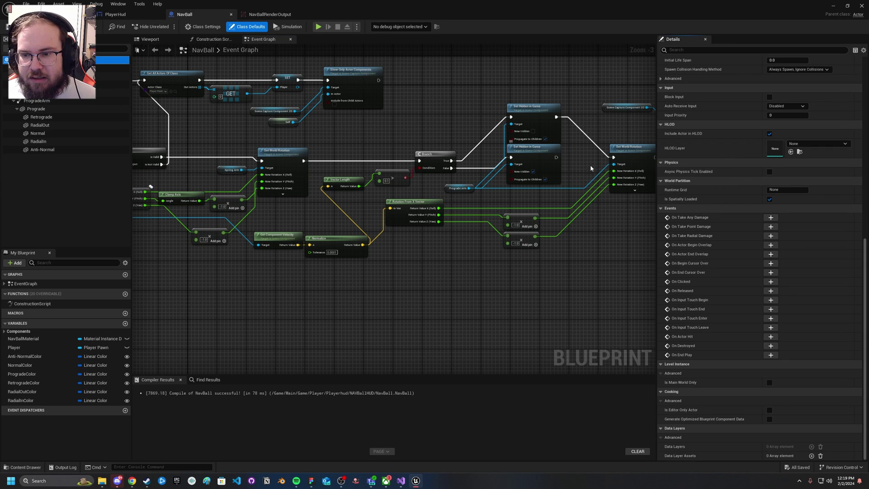
scroll(731, 160, up, 10)
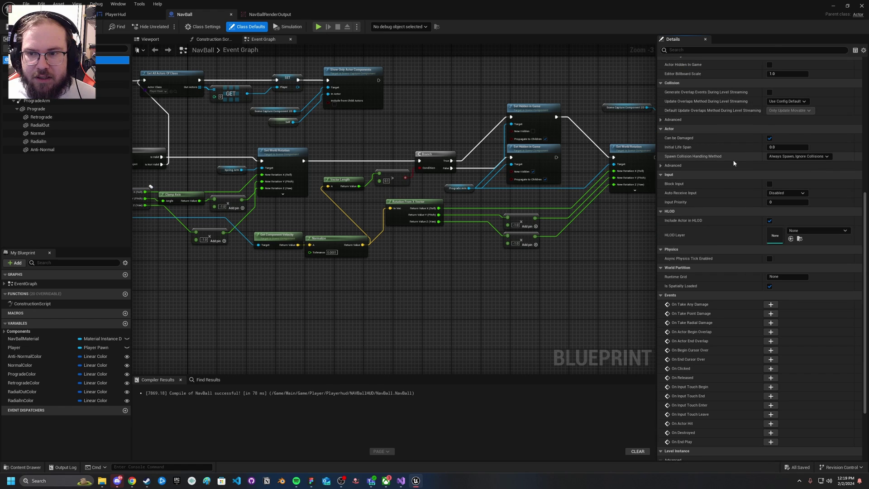
scroll(732, 159, up, 5)
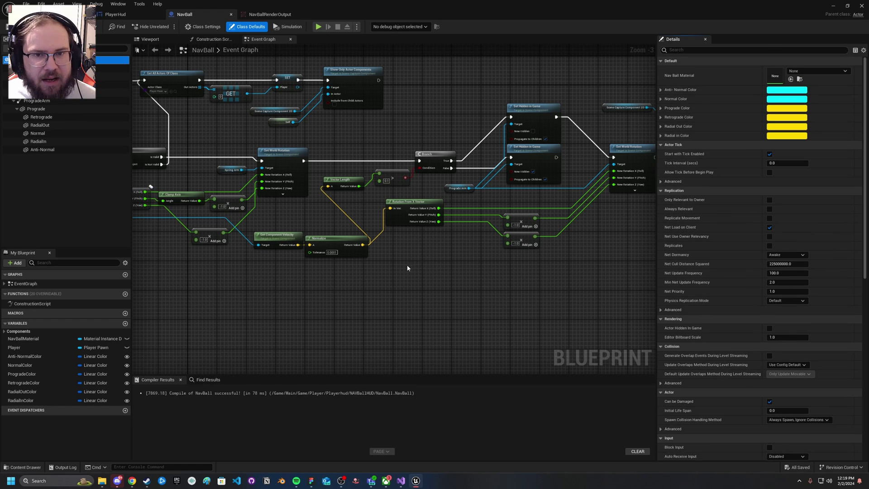
right_drag(407, 268, 506, 266)
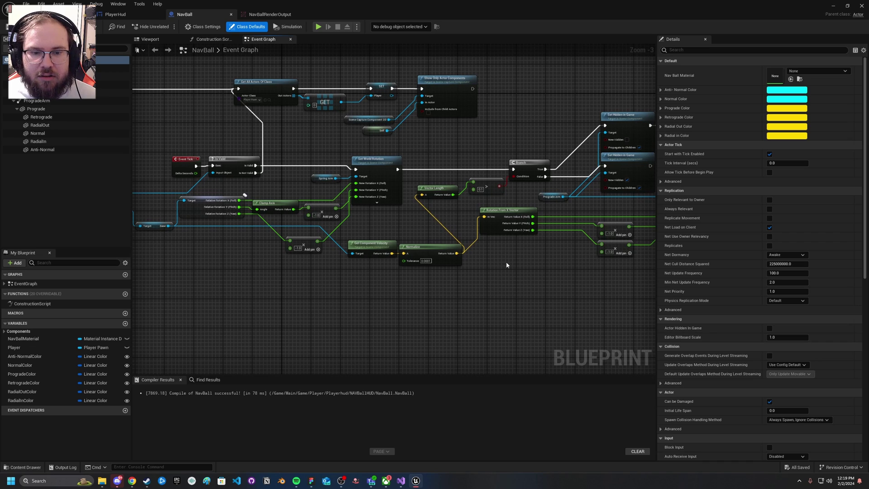
click(787, 164)
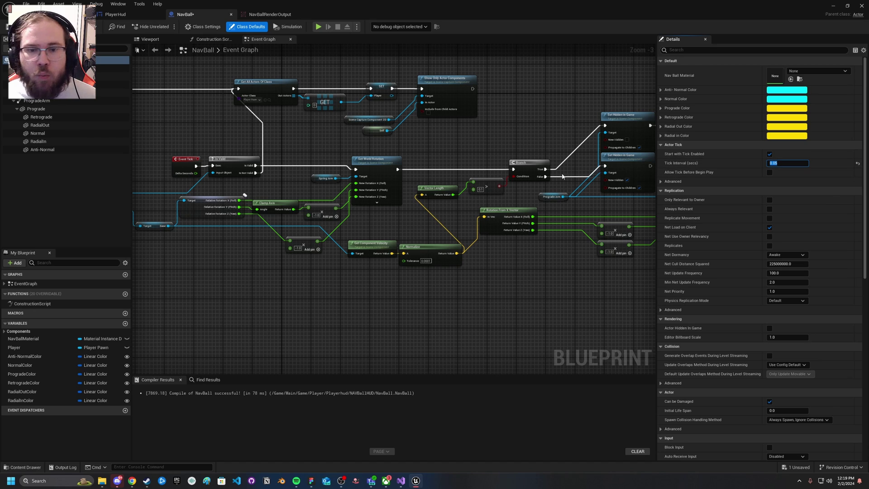
key(ctrl+s)
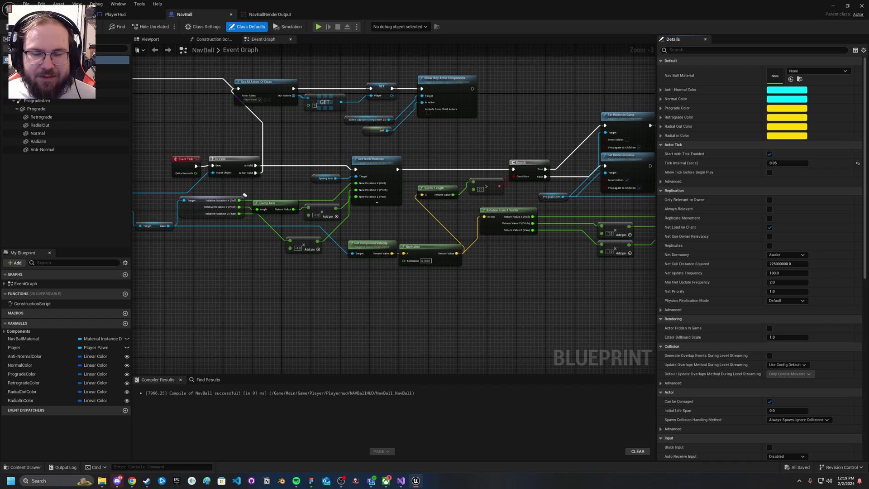
Play test the level, turning the ship both ways to check how the nav ball updates and performs.
key(alt+p)
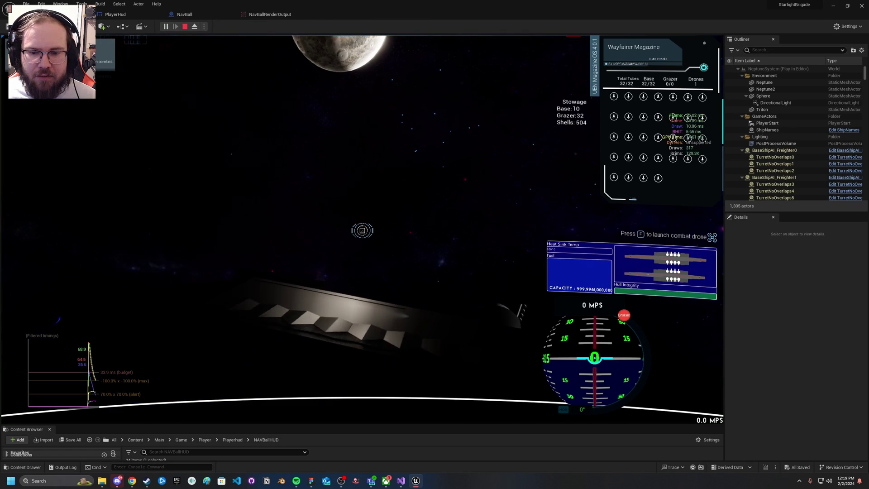
key(d)
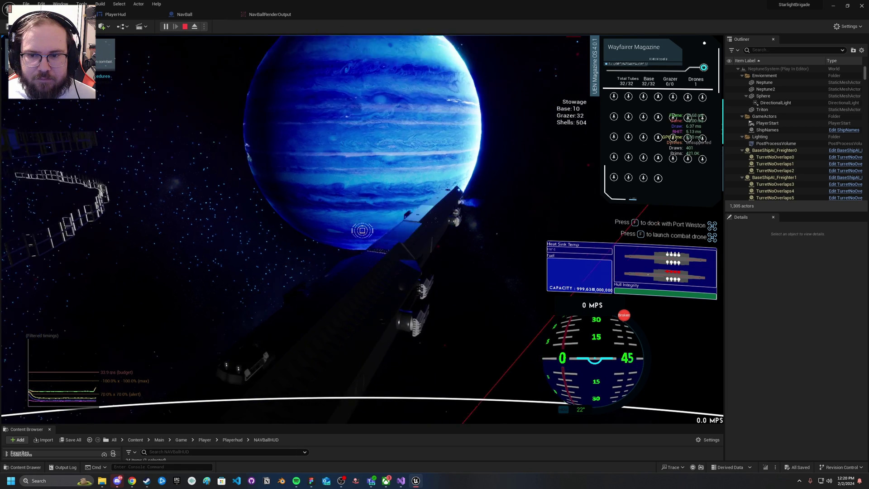
click(362, 230)
key(a)
key(a)
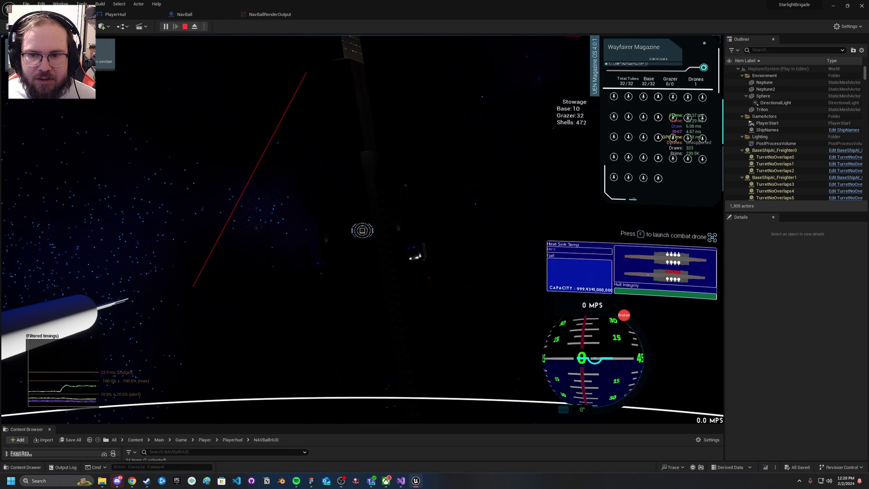
key(d)
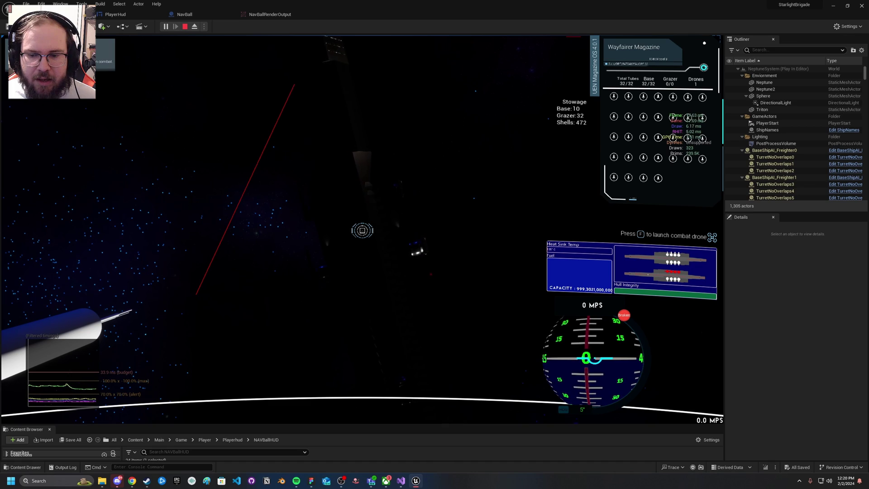
key(a)
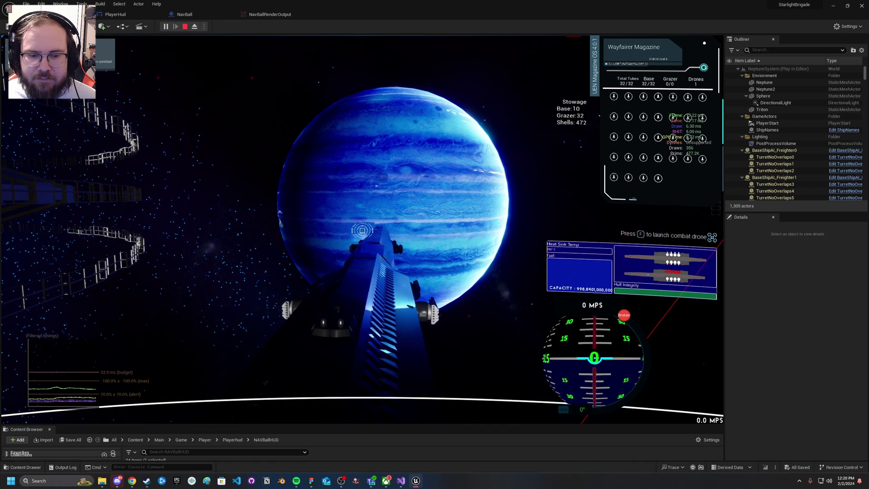
End the play test and turn off Capture on Movement for the SceneCaptureComponent2D in the NavBall blueprint.
key(Escape)
click(180, 16)
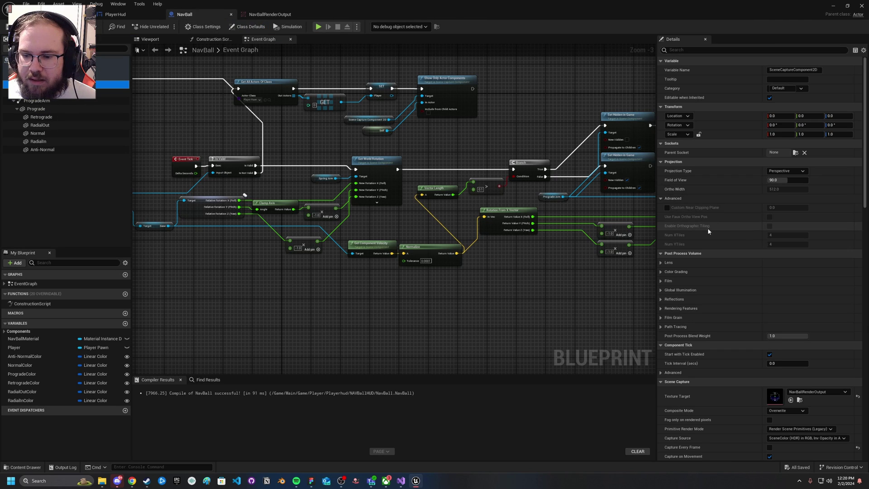
scroll(705, 229, down, 5)
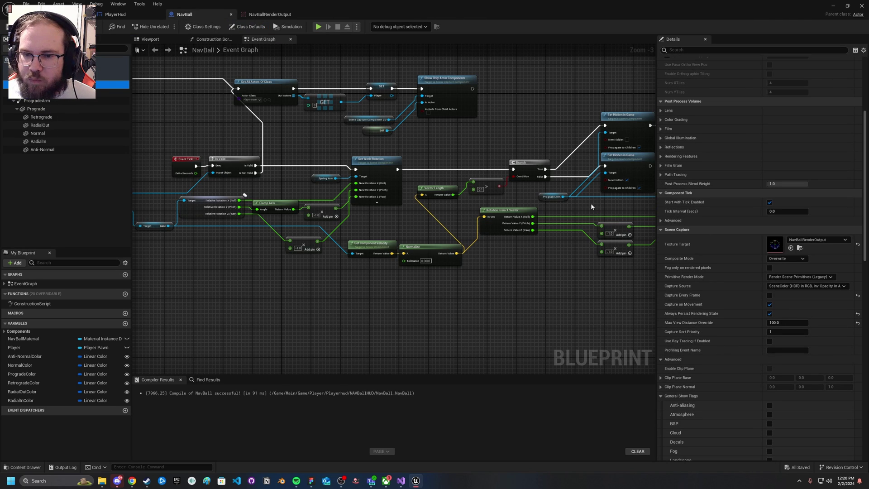
right_drag(590, 203, 552, 214)
right_drag(396, 161, 450, 159)
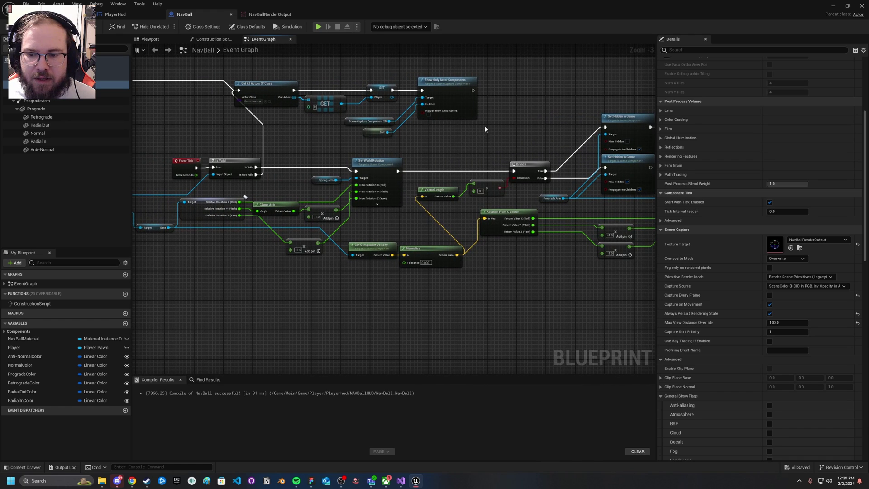
right_drag(474, 130, 421, 145)
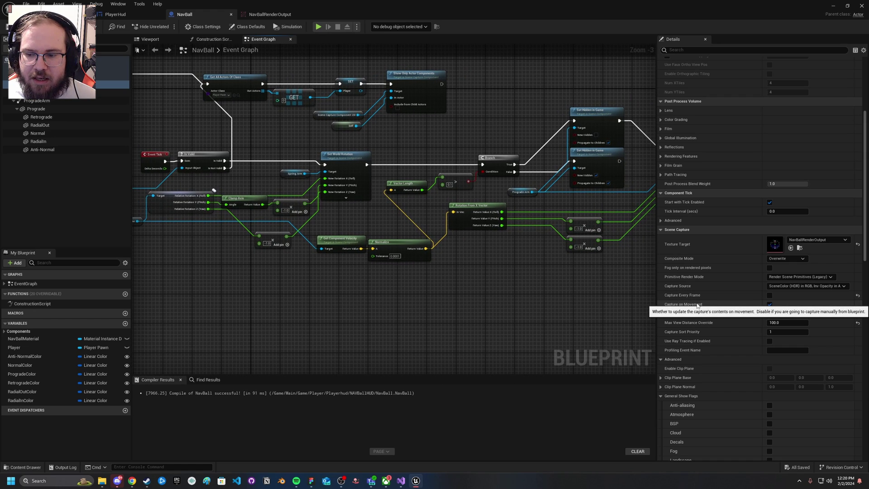
click(770, 304)
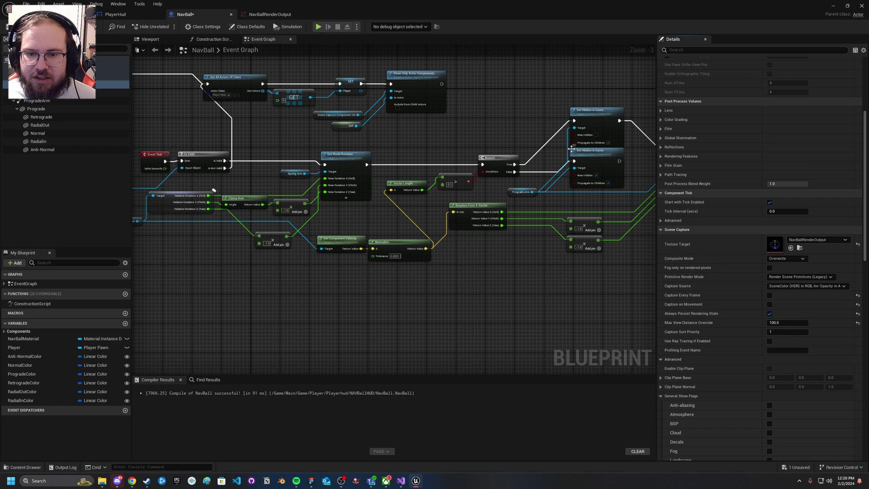
Reposition the unconnected Capture Scene node beyond Set World Rotation in the event graph, with its Scene Capture Component 2D reference below it.
right_drag(571, 149, 389, 117)
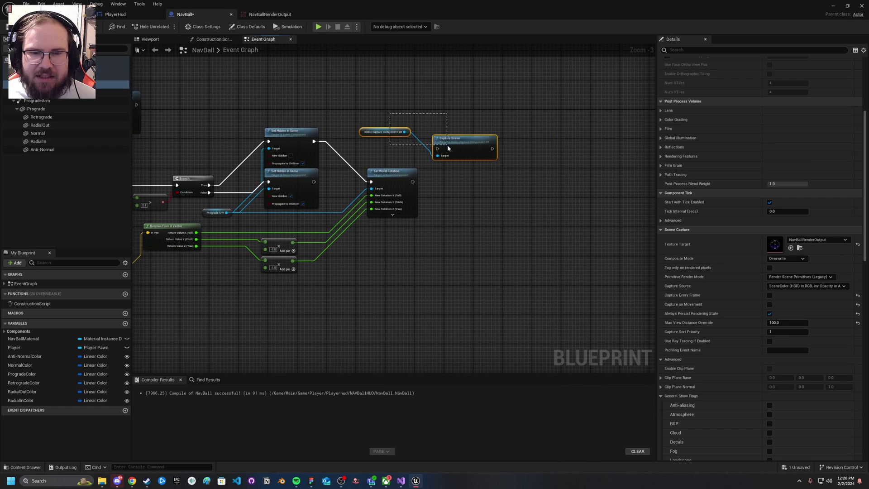
drag(447, 144, 451, 143)
drag(462, 143, 493, 185)
click(498, 215)
drag(406, 232, 383, 258)
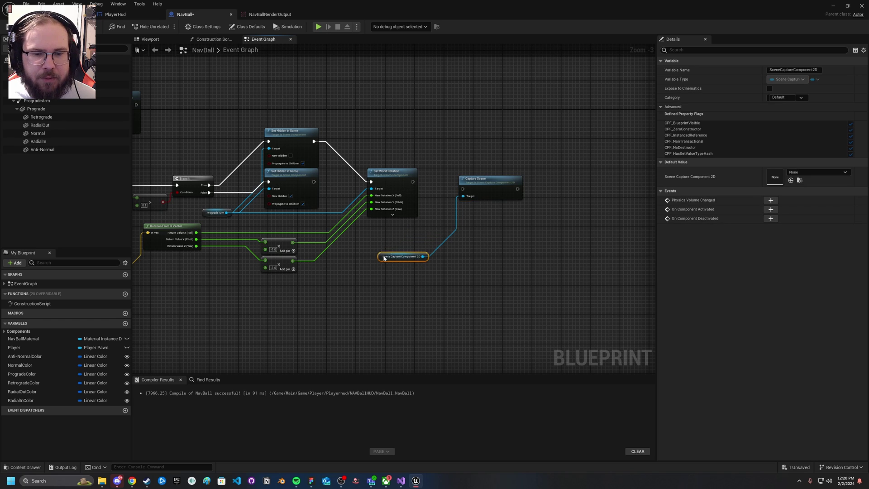
right_drag(383, 258, 420, 263)
click(431, 242)
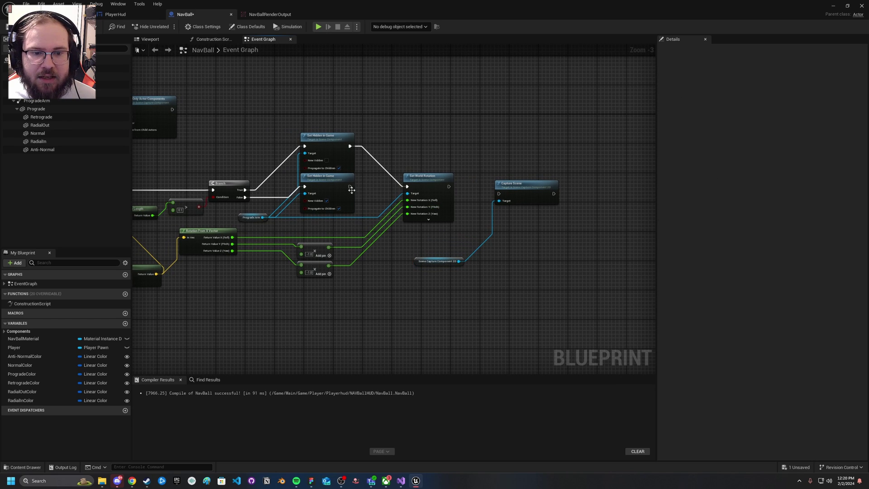
Connect the execution outputs of the false-branch Set Hidden in Game and the final Set World Rotation to Capture Scene, and compile and save the blueprint.
drag(350, 186, 486, 171)
drag(427, 183, 488, 175)
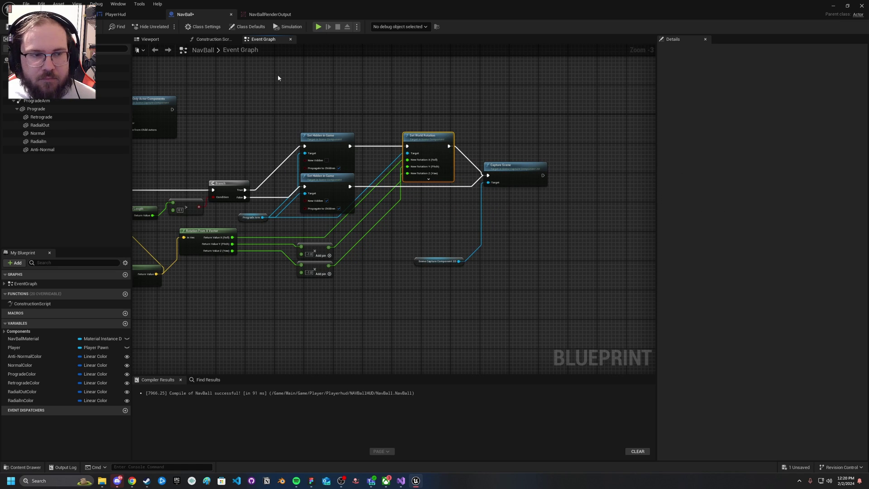
click(41, 26)
key(ctrl+s)
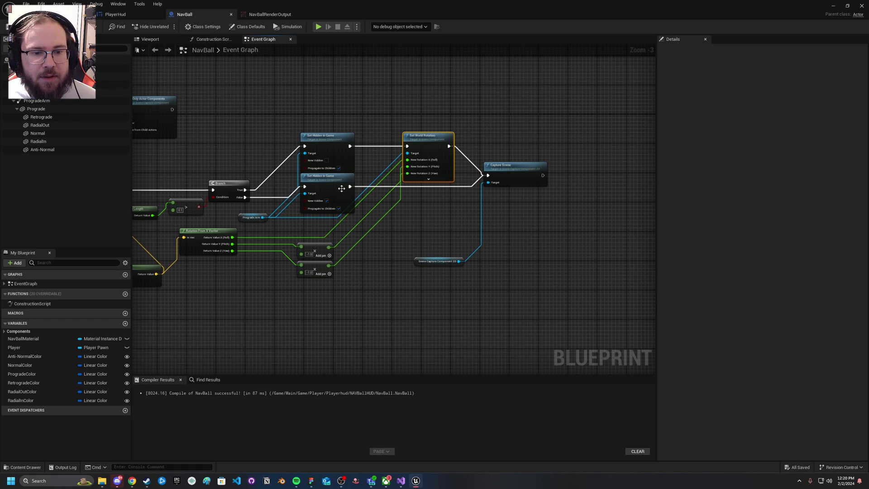
Play test the level with the manual scene capture, turning the ship both ways and checking the timings in full screen as well.
right_drag(344, 135, 417, 133)
right_drag(333, 149, 272, 148)
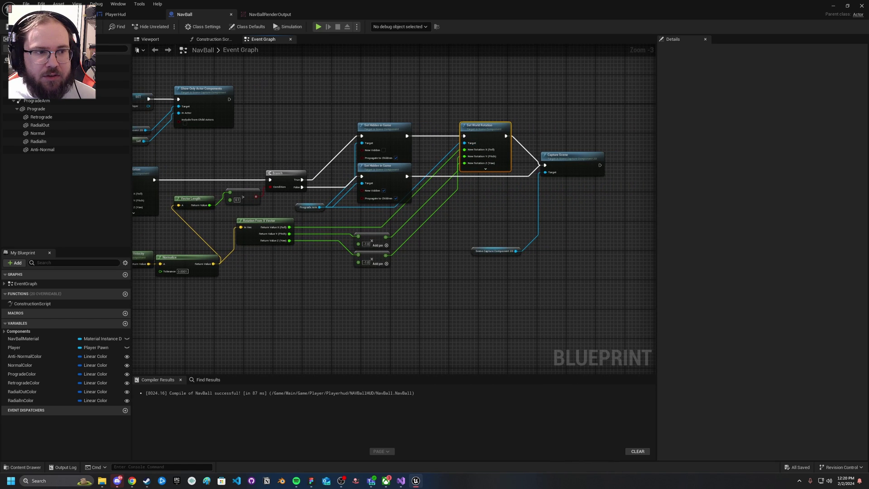
click(54, 14)
key(alt+p)
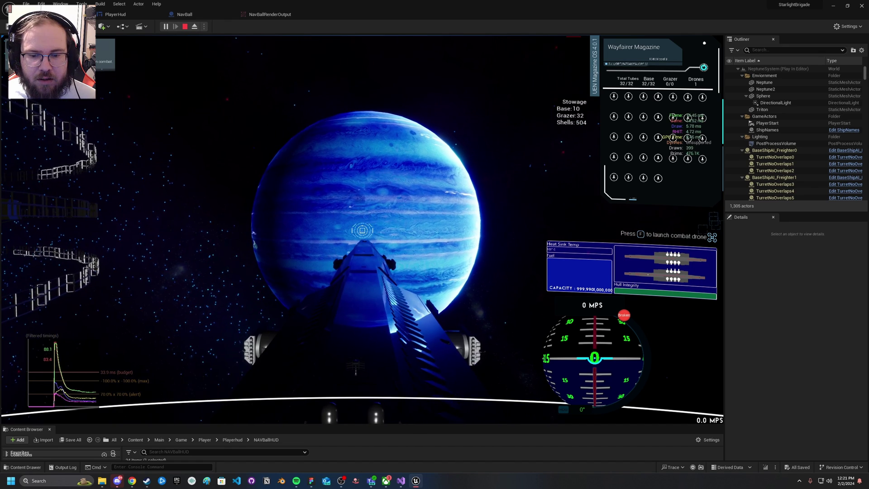
key(d)
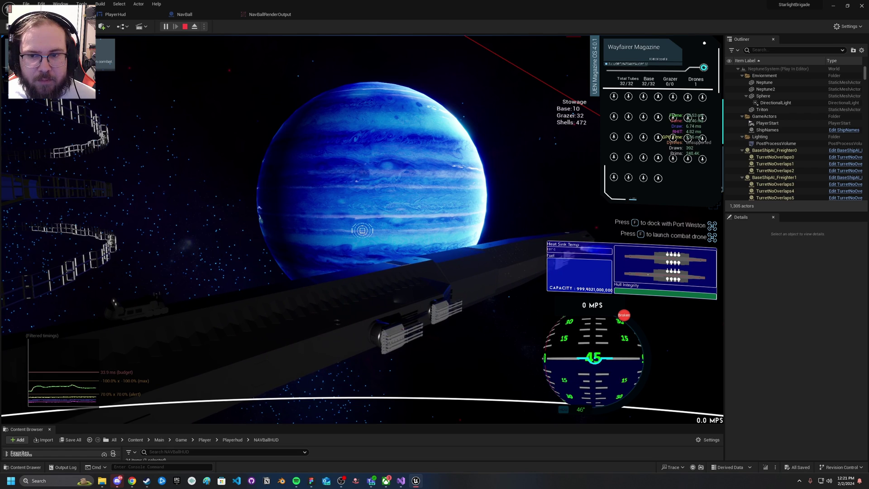
key(a)
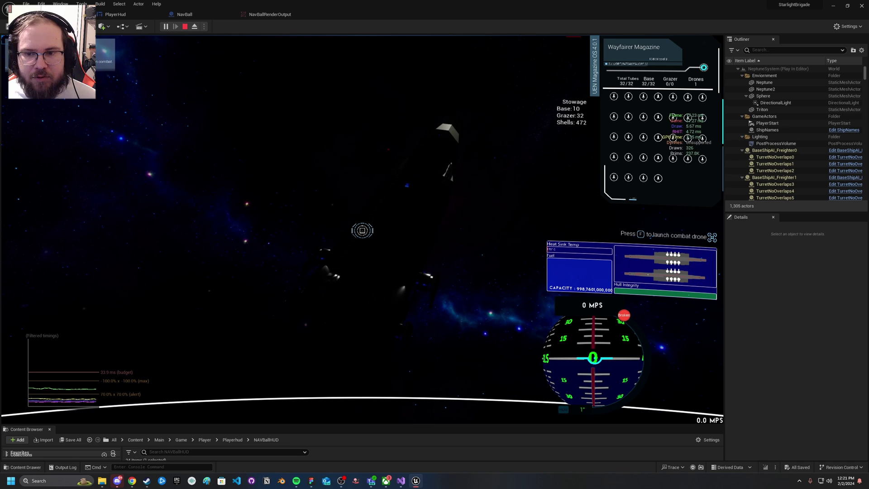
key(F11)
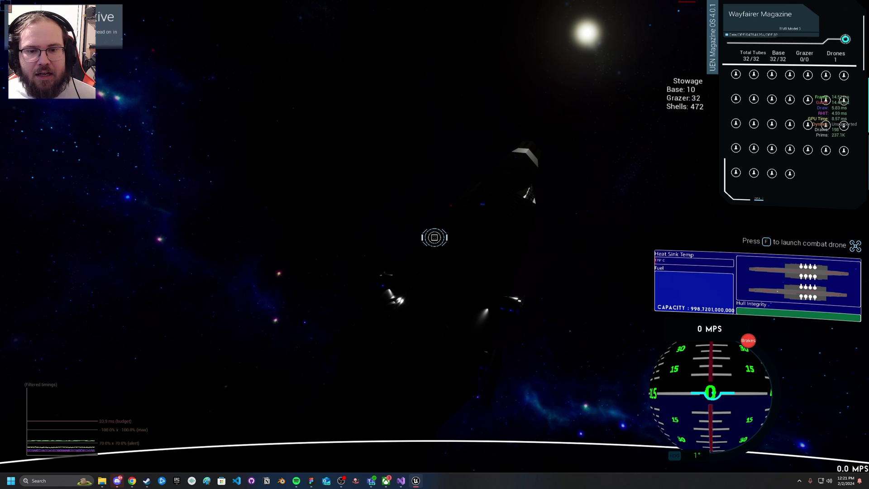
key(Escape)
key(F11)
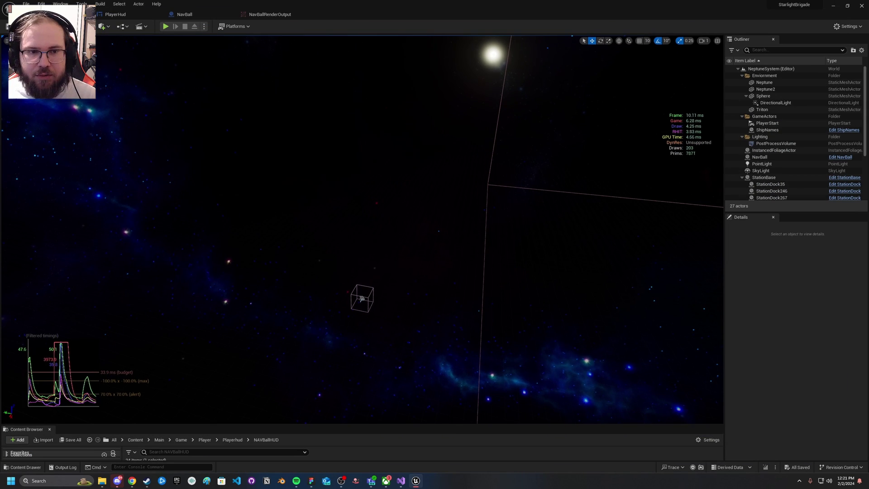
Examine the NavBall event graph, tracing the chain from Capture Scene back to Event Tick.
click(183, 15)
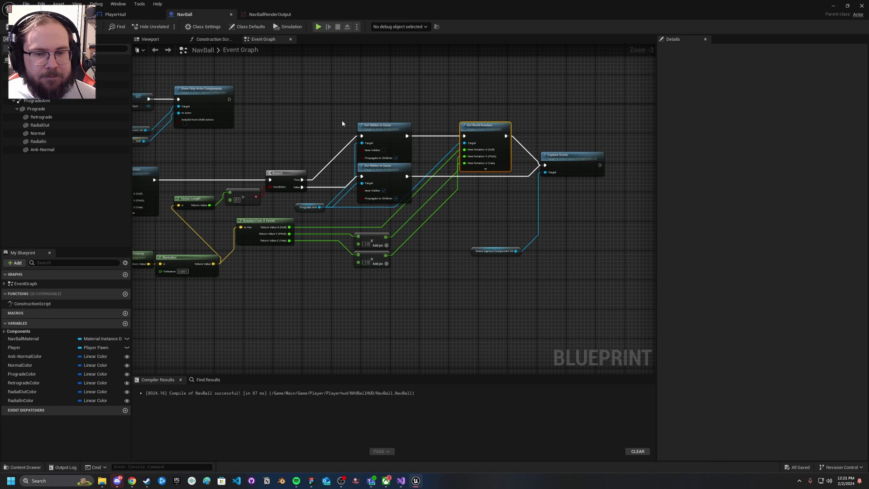
right_drag(468, 201, 511, 206)
click(501, 208)
scroll(501, 207, down, 2)
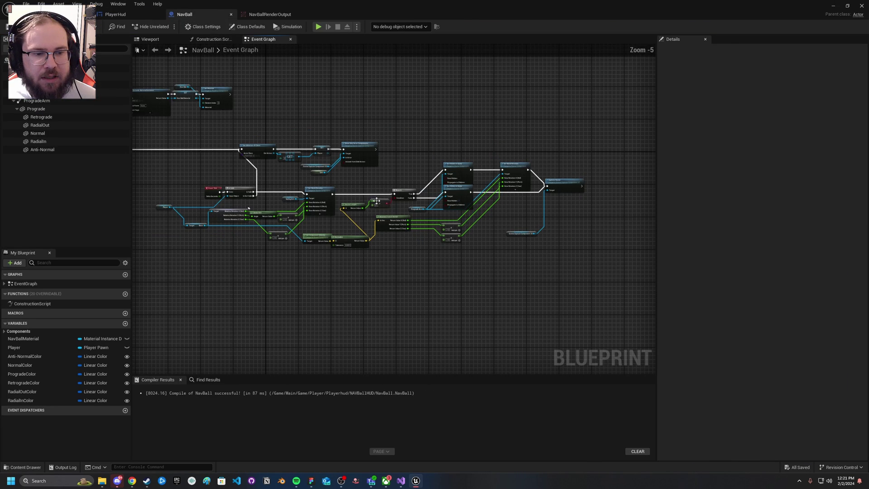
right_drag(320, 198, 405, 190)
scroll(406, 190, up, 1)
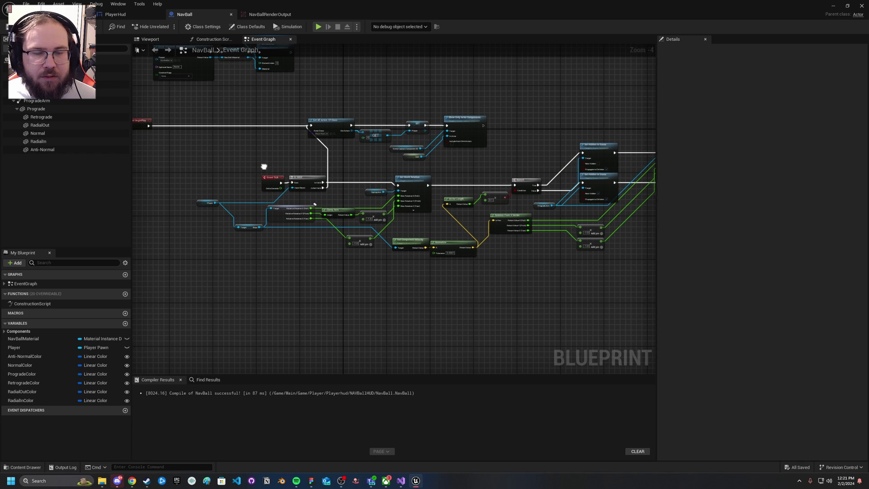
right_drag(266, 168, 368, 188)
scroll(376, 205, up, 2)
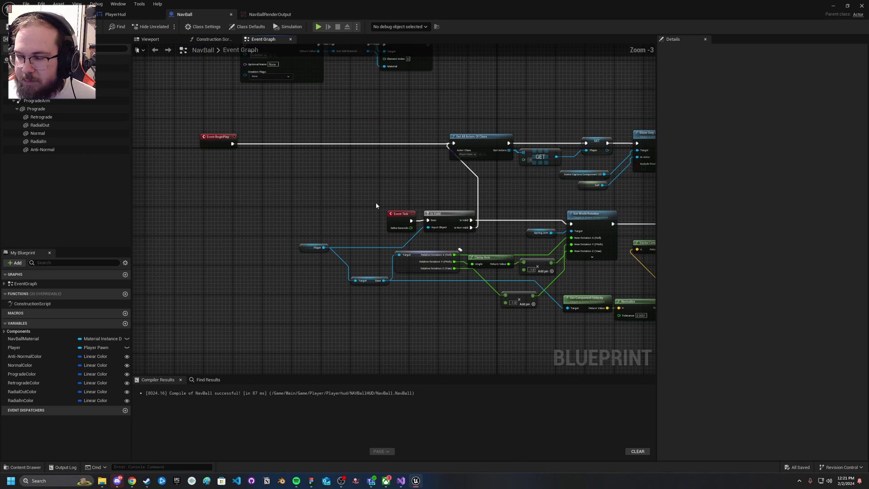
Move the Event Tick node away from the Is Valid node and back beside it.
drag(389, 216, 338, 197)
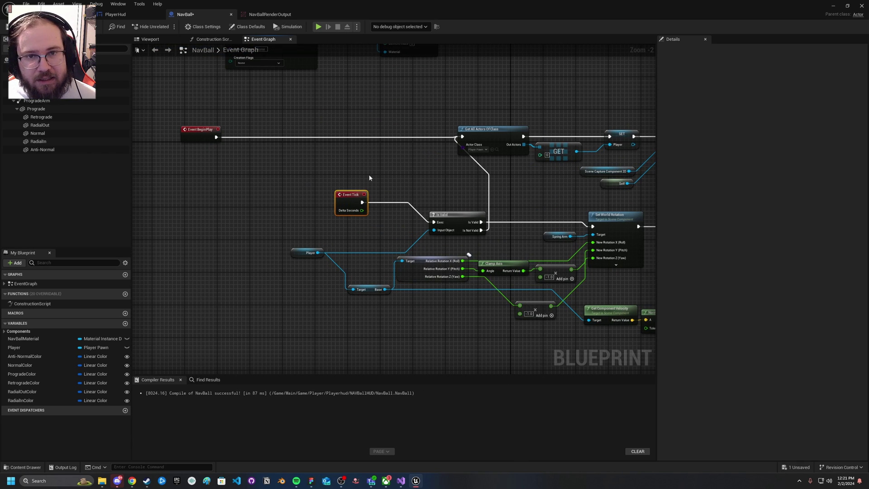
right_drag(373, 172, 410, 176)
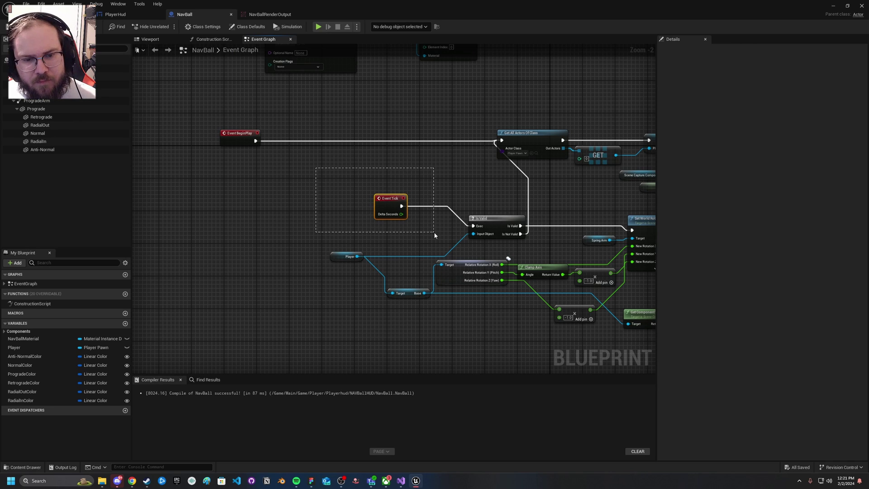
right_drag(429, 237, 370, 211)
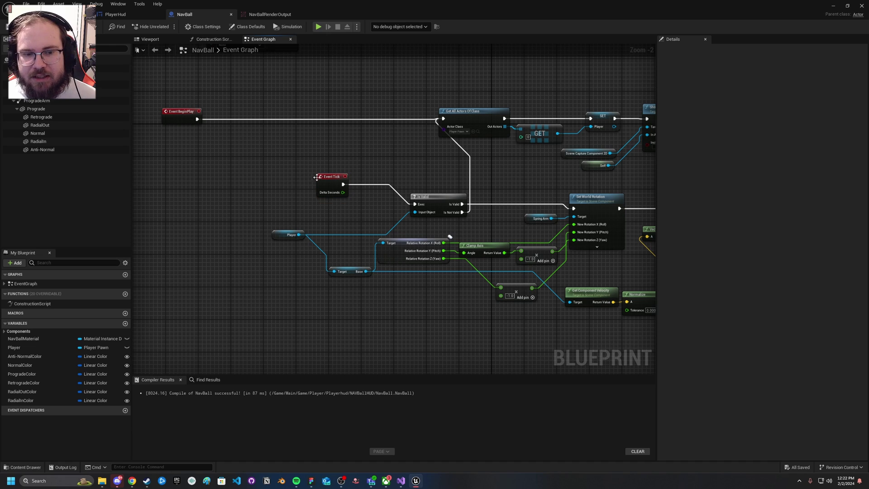
drag(317, 177, 367, 198)
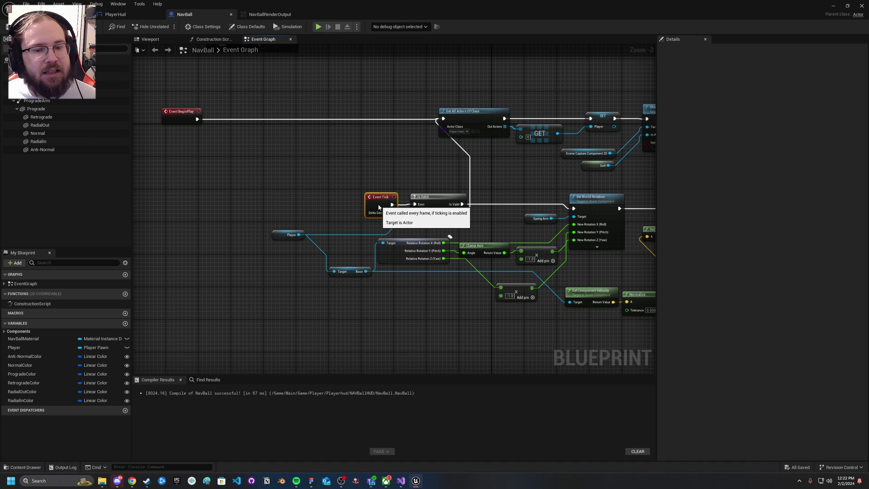
click(349, 175)
Set the NavBall actor's Tick Interval to 0.1 seconds in its class defaults, and save the blueprint.
right_drag(372, 167, 341, 168)
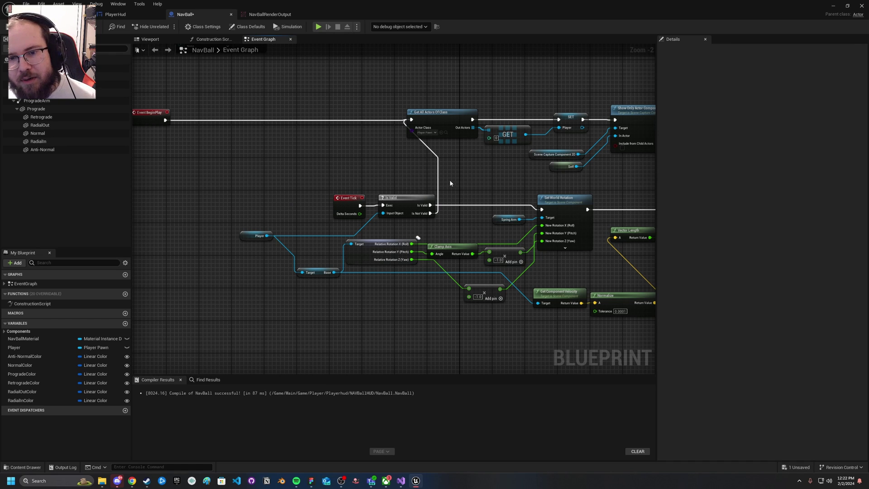
right_drag(380, 185, 345, 173)
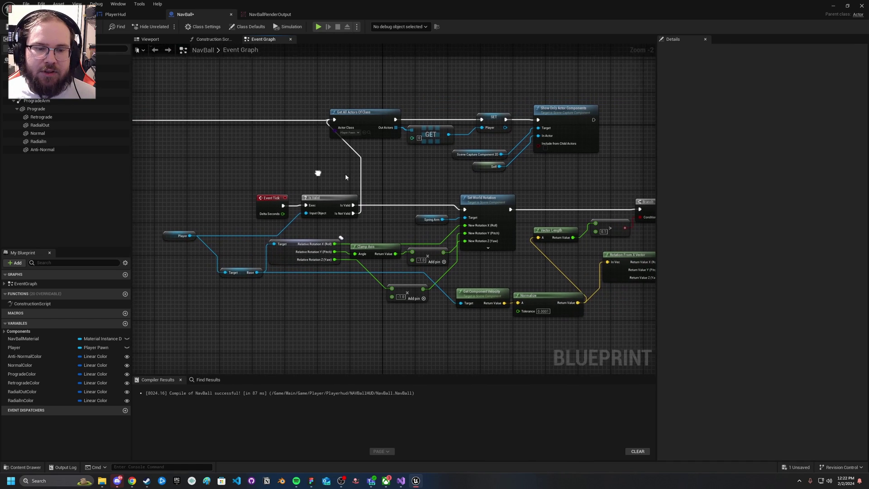
right_drag(410, 185, 340, 180)
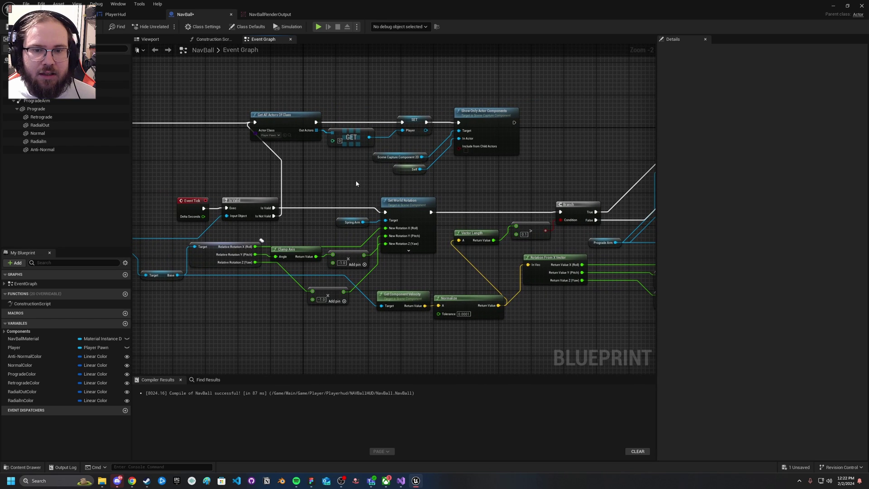
click(183, 204)
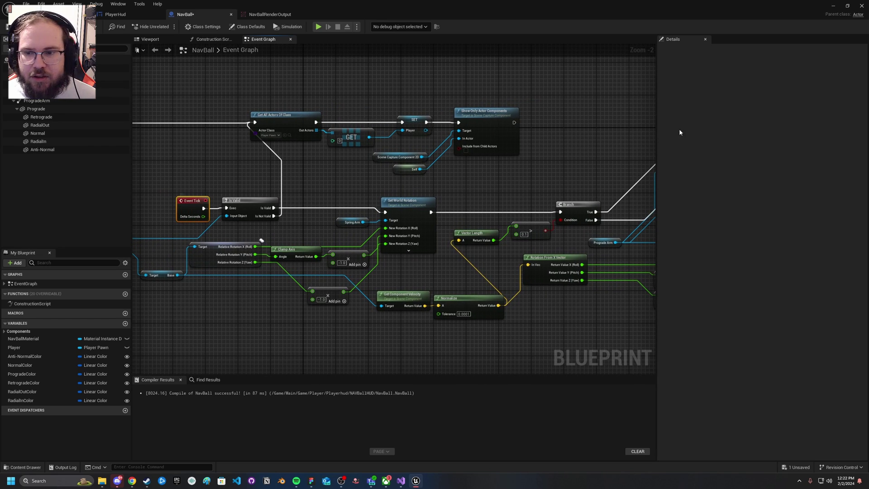
click(111, 60)
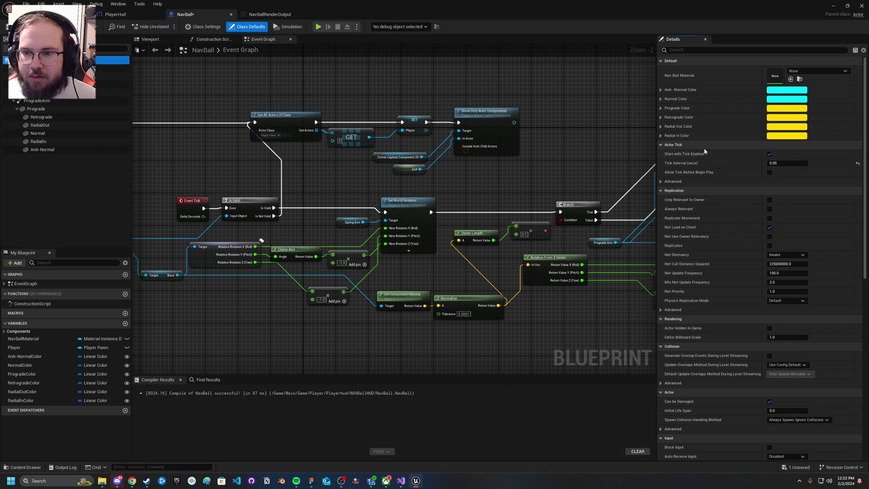
click(775, 163)
text(.1)
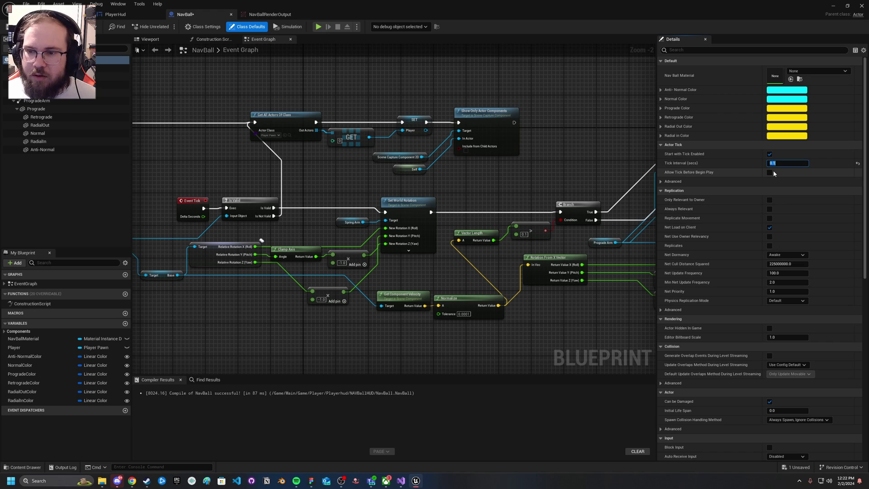
key(Return)
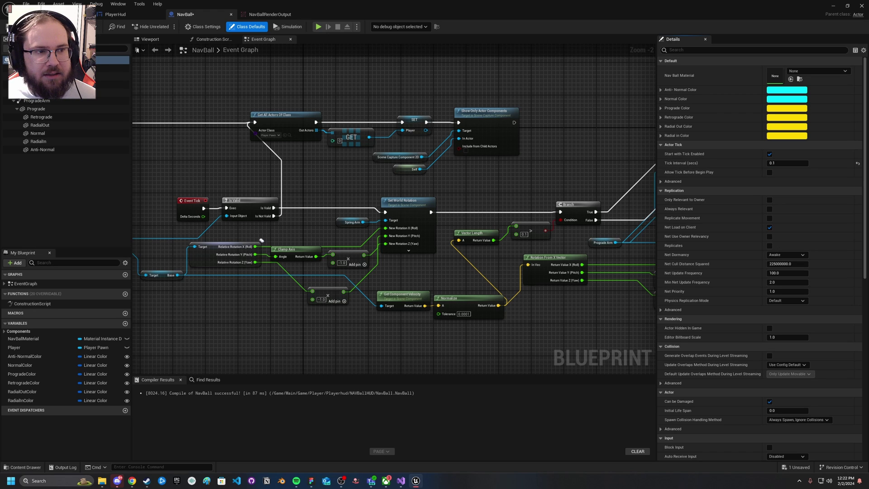
key(ctrl+s)
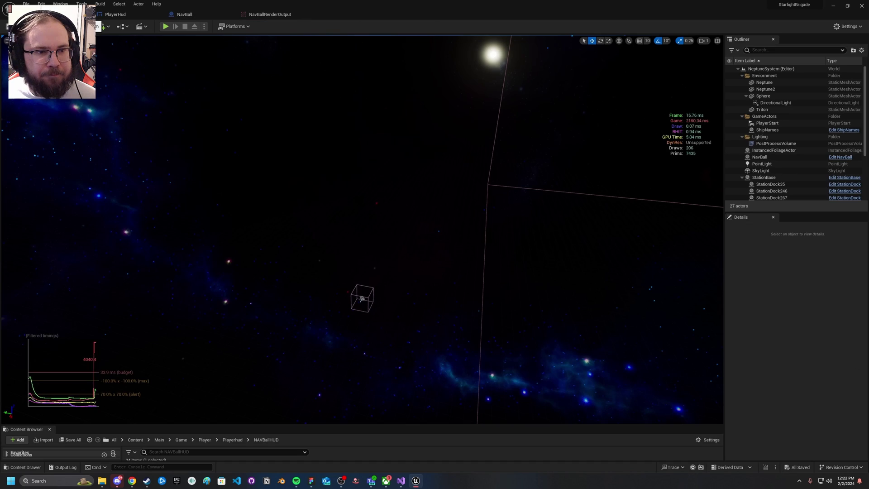
Play test the level with the 0.1-second tick, thrusting forward and turning the ship left to check how smoothly the nav ball updates.
click(166, 26)
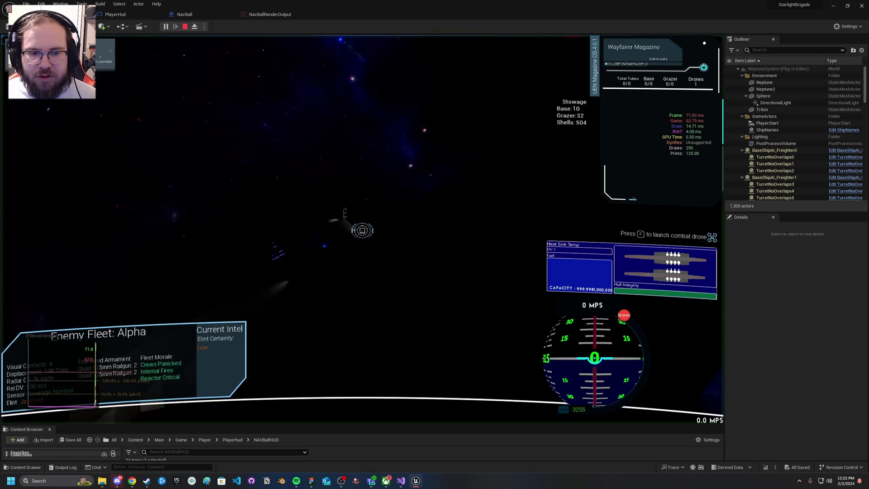
key(w)
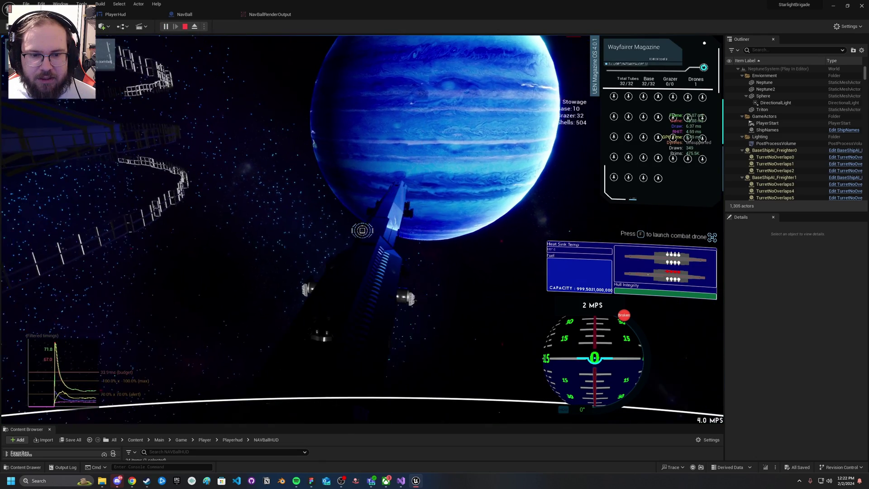
key(a)
key(w)
key(a)
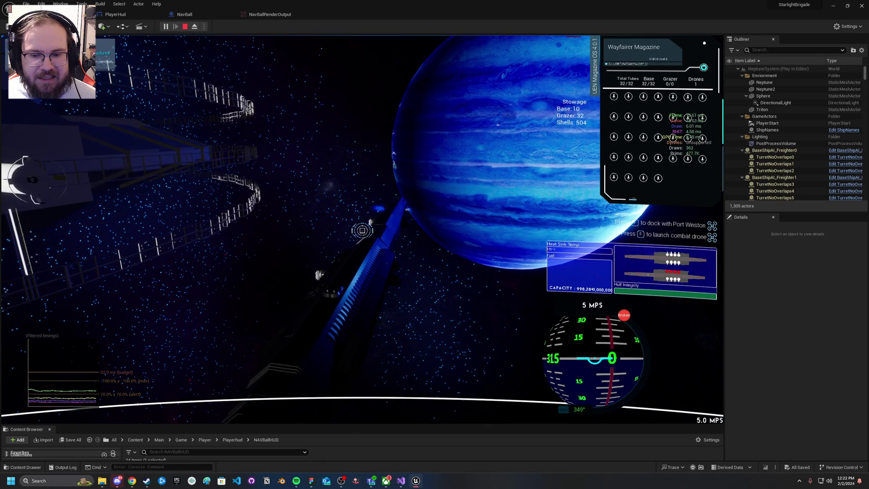
key(w)
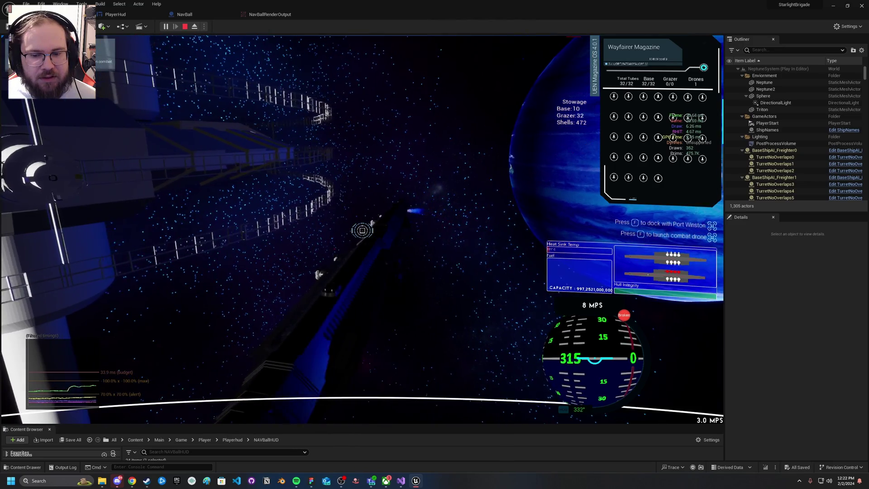
key(w)
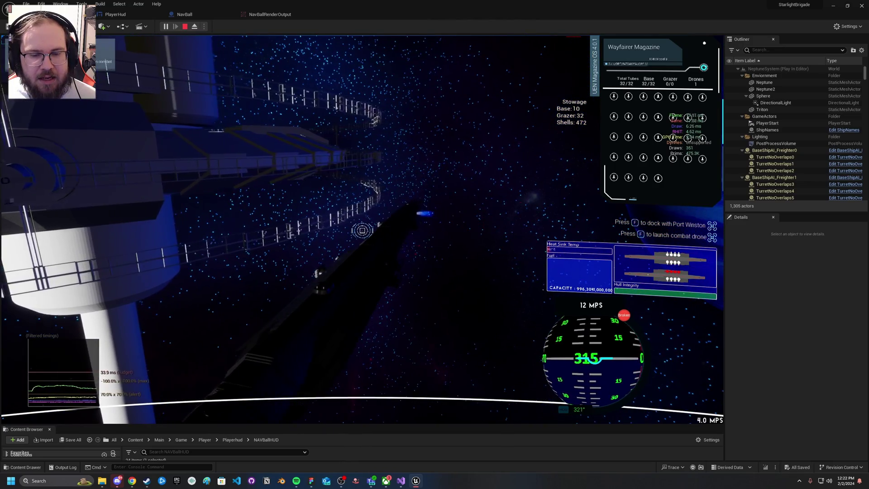
key(w)
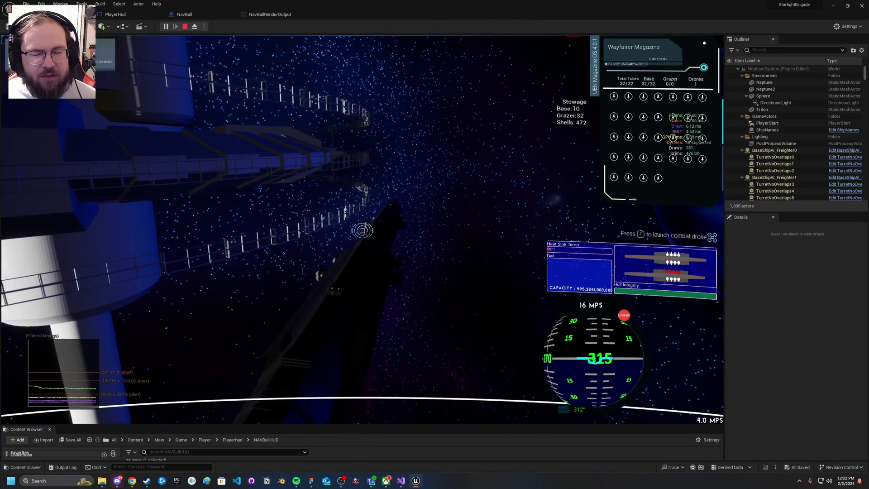
key(w)
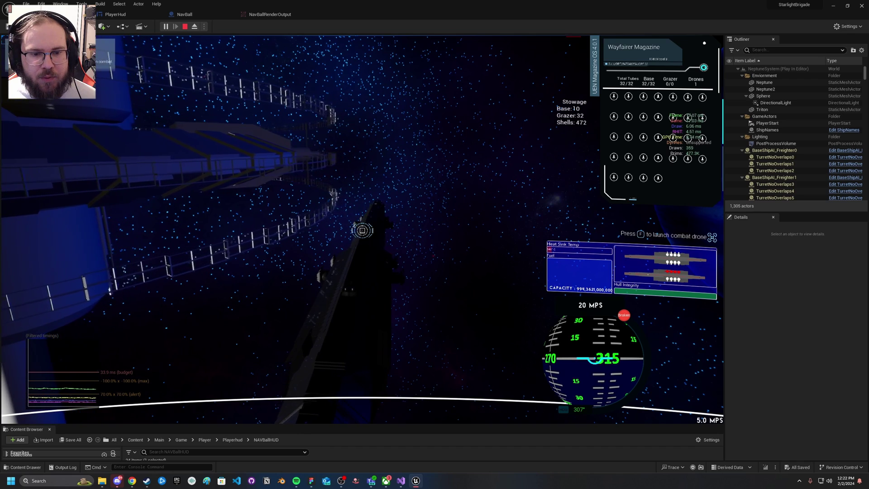
key(w)
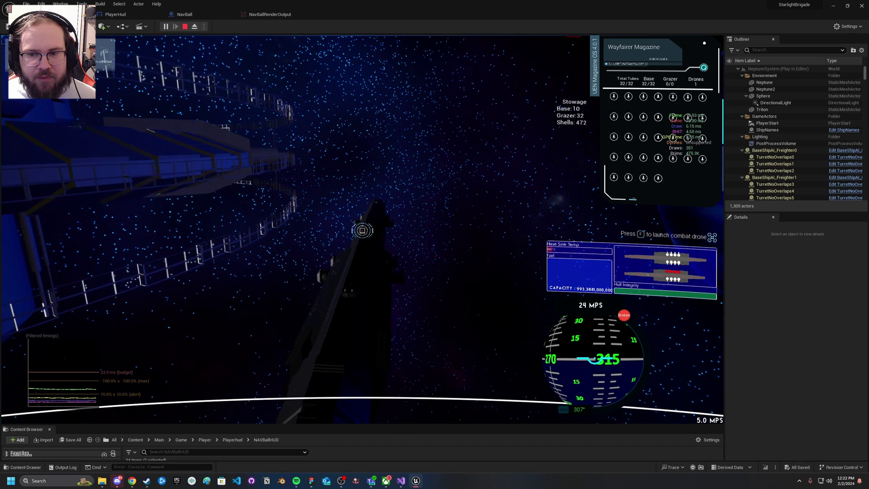
key(w)
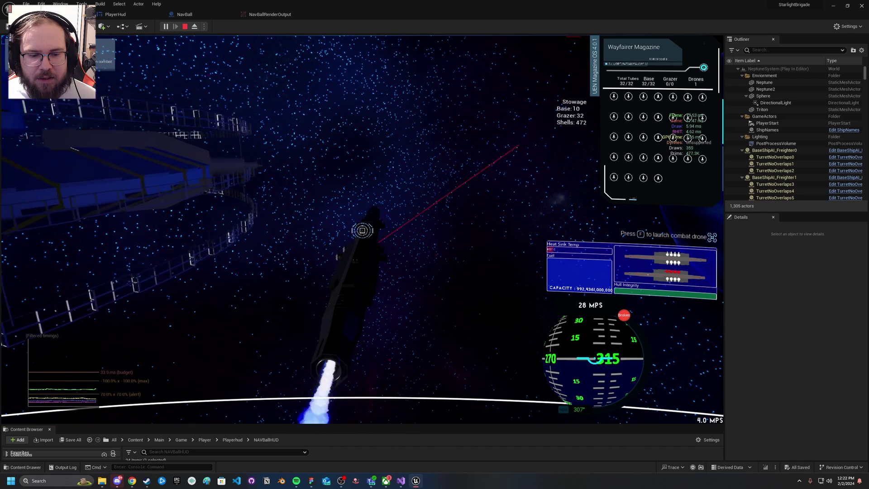
key(w)
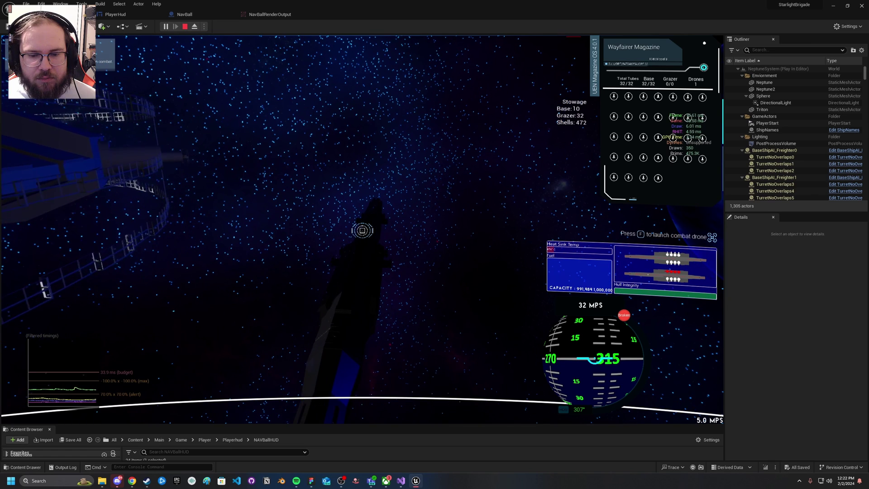
key(w)
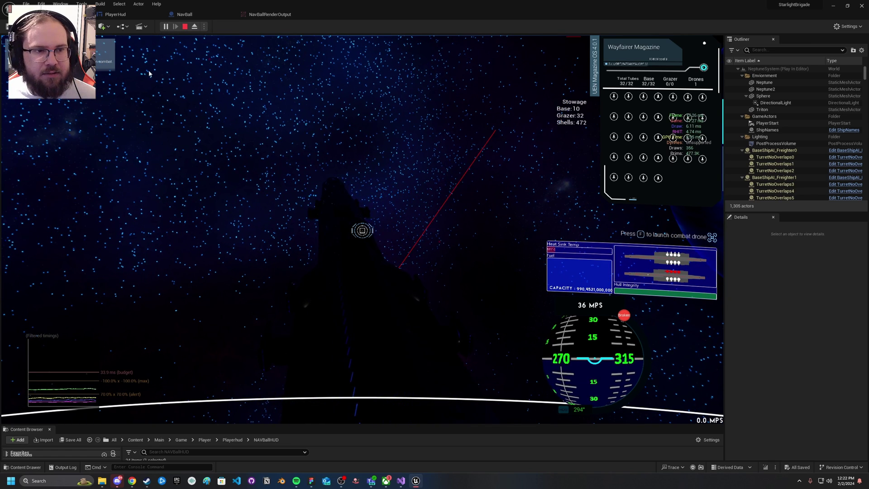
key(Escape)
Set the NavBall actor's Tick Interval to 0.075 seconds in its class defaults, and save the blueprint.
click(111, 14)
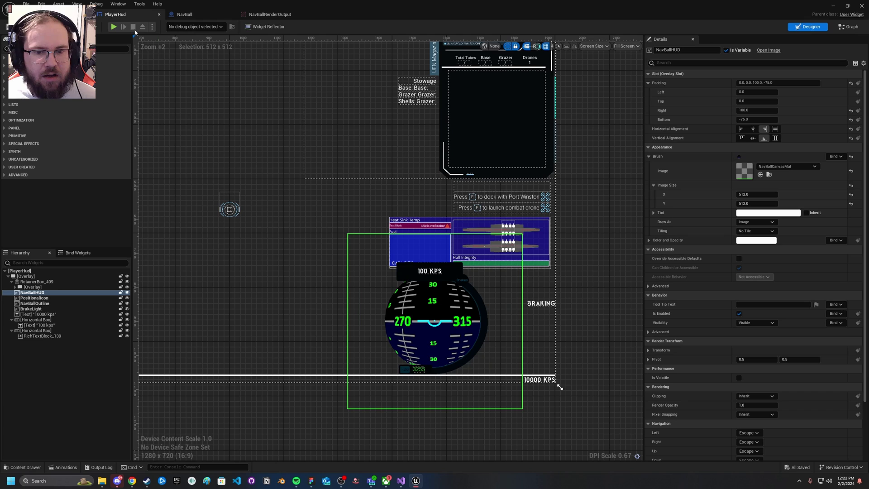
click(184, 14)
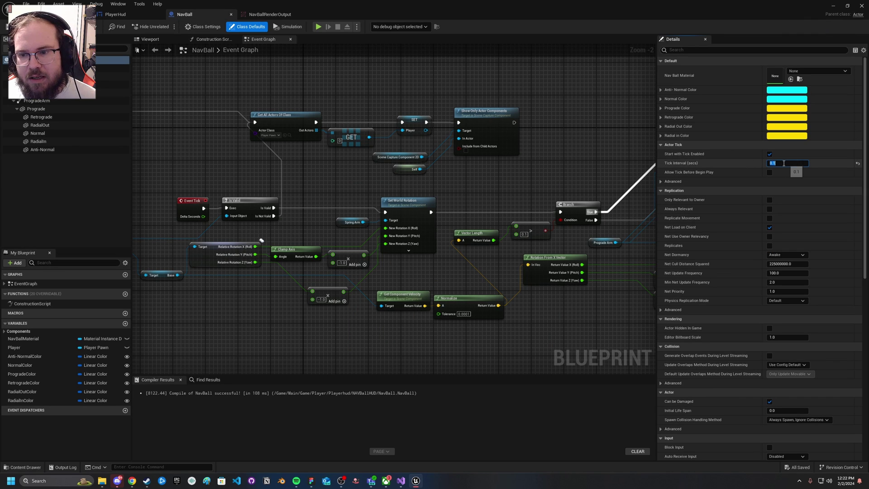
key(Right)
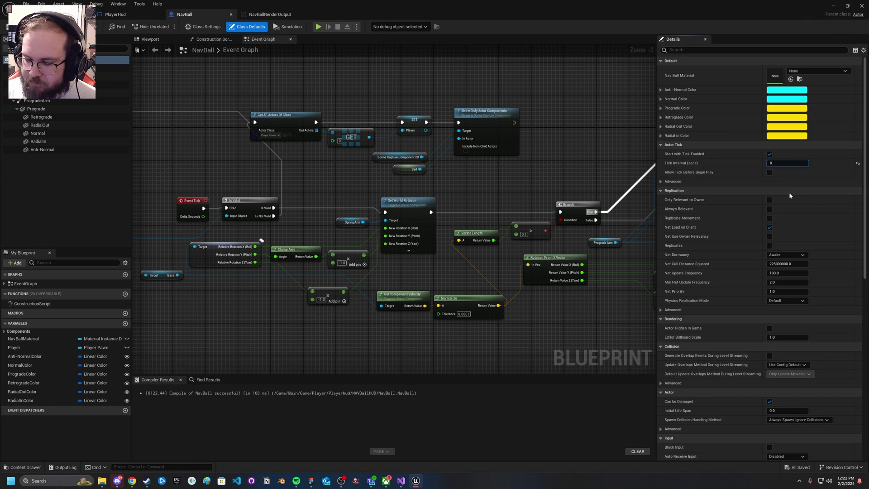
key(Return)
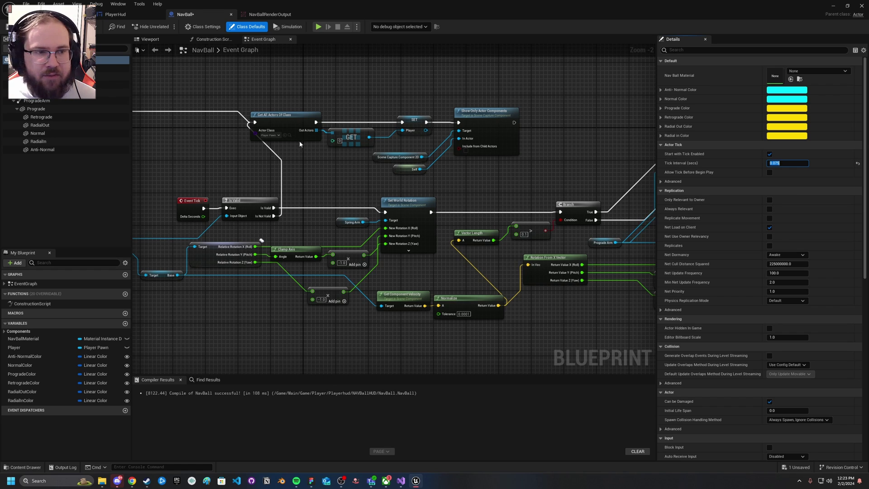
key(ctrl+s)
Play test the level with the 0.075-second tick, flying and turning the ship to check the nav ball and timings.
click(58, 14)
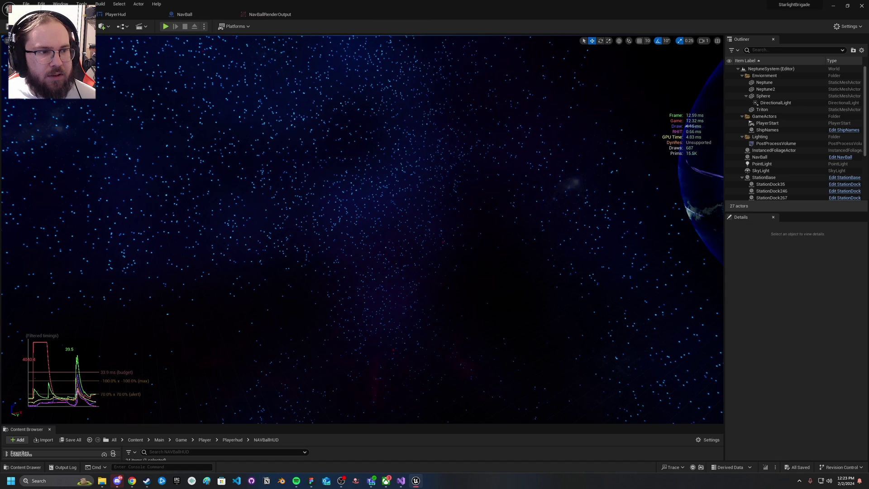
click(165, 26)
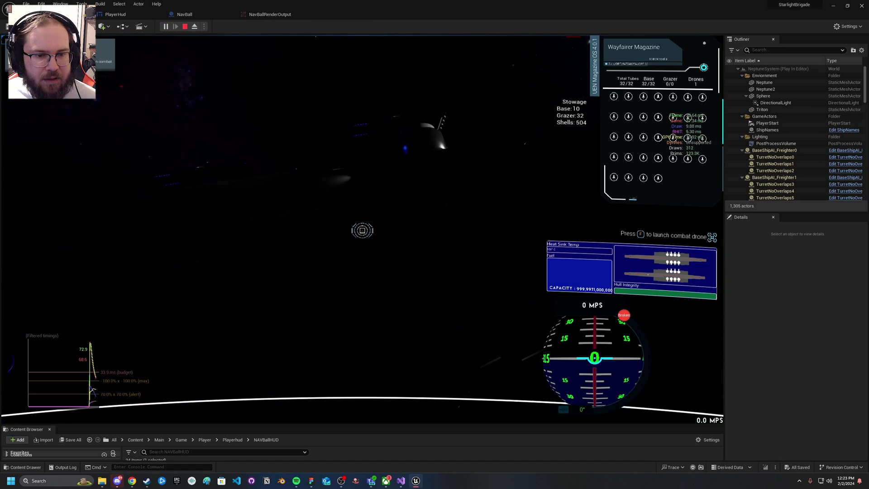
key(w)
scroll(362, 230, down, 5)
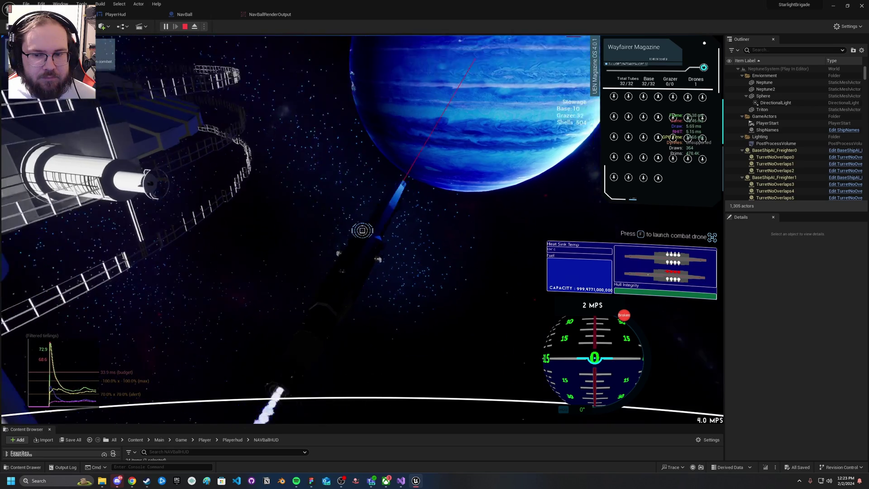
key(a)
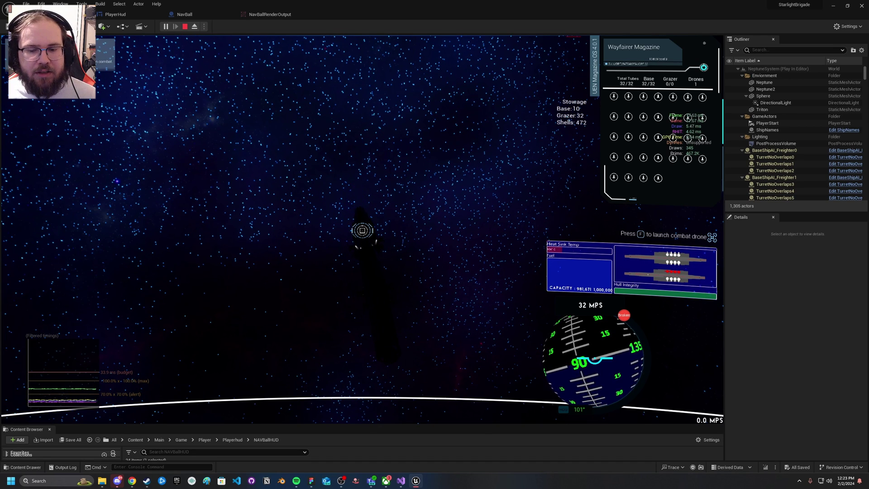
key(Escape)
Inspect the Prograde marker in the NavBall blueprint's 3D view and the NavBallHUD image settings in PlayerHud.
click(115, 14)
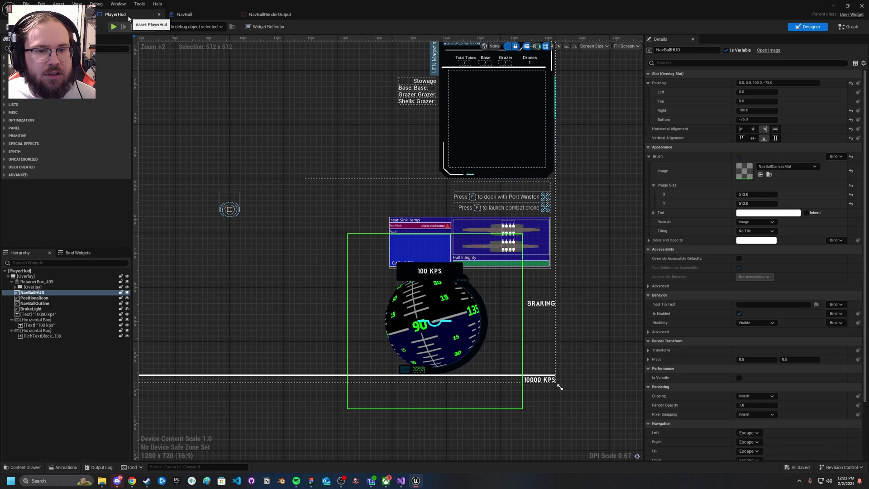
click(183, 15)
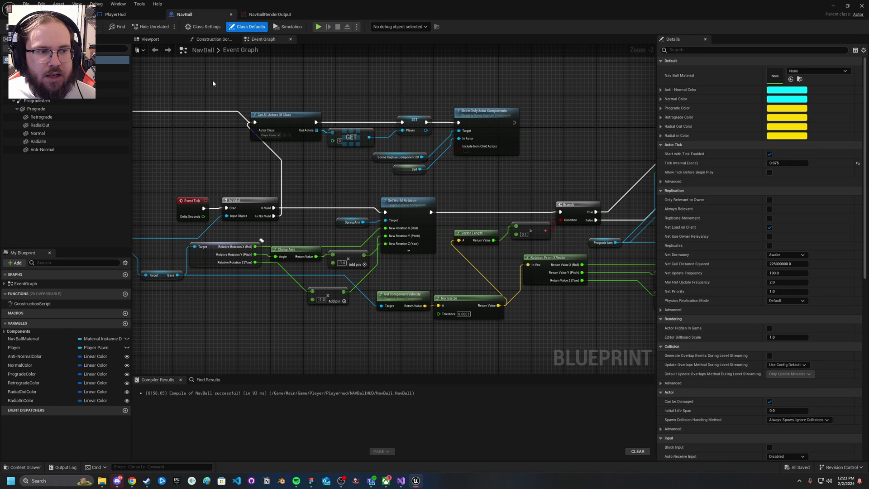
click(59, 84)
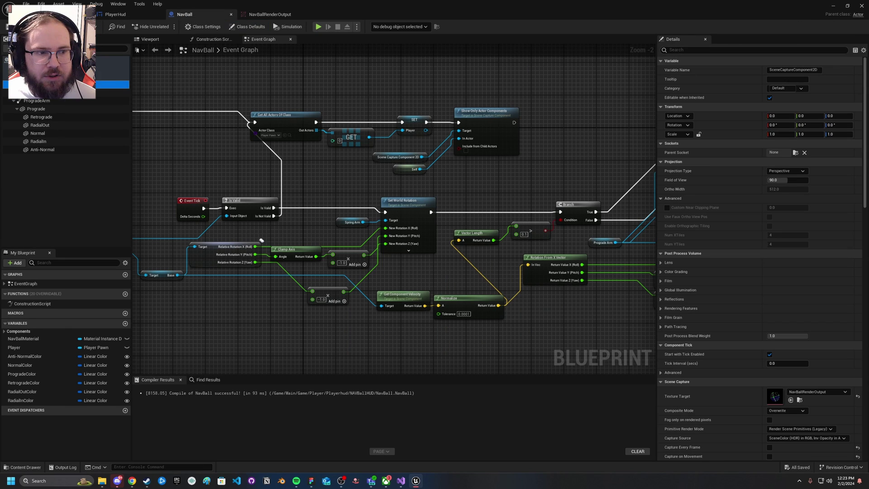
click(161, 40)
click(435, 228)
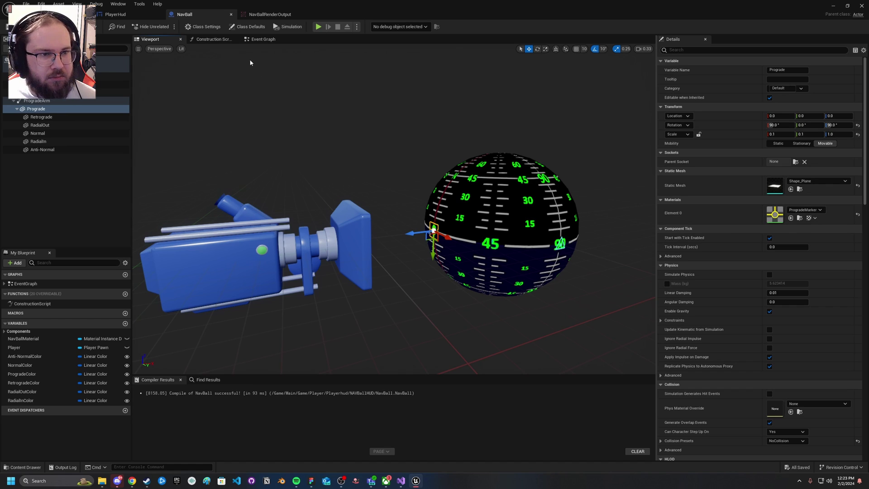
click(141, 16)
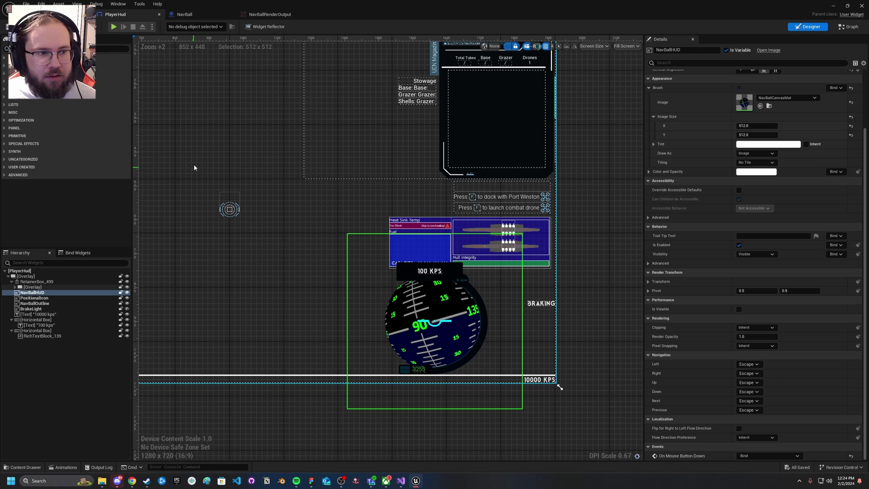
Enable the Translucency show flag on NavBall's SceneCaptureComponent2D, and save the blueprint.
click(184, 14)
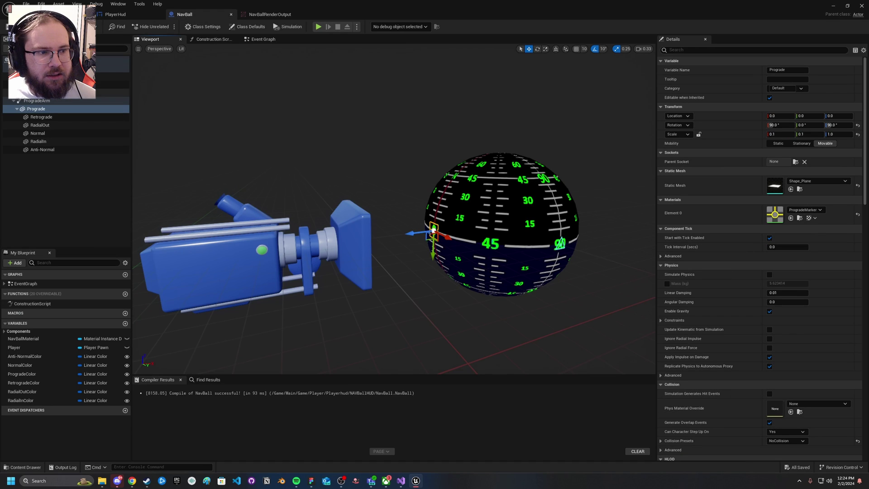
click(61, 84)
scroll(710, 284, down, 4)
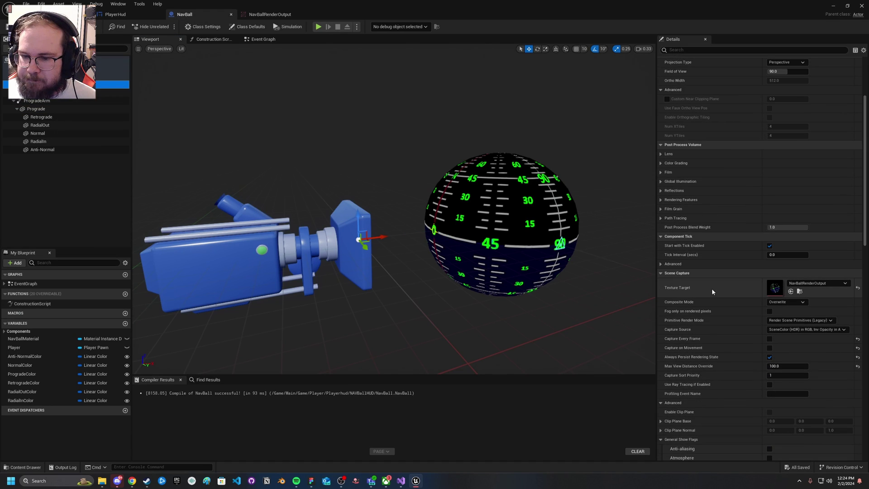
scroll(725, 300, down, 7)
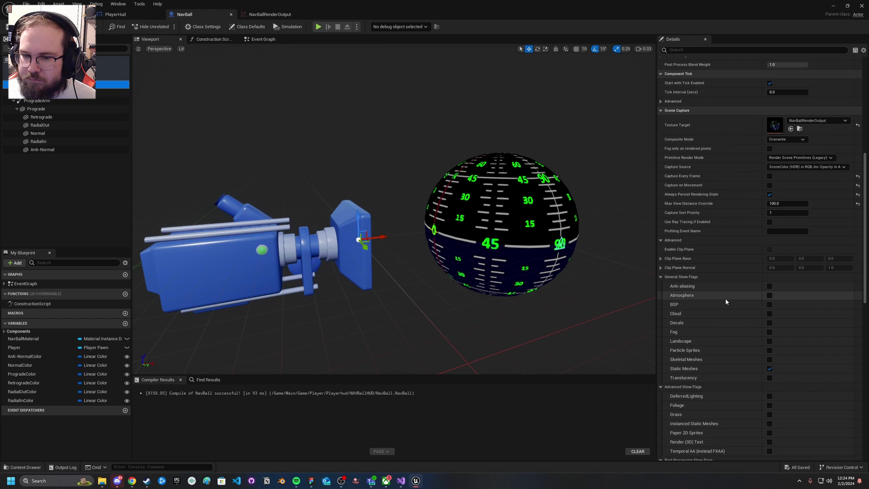
scroll(725, 301, down, 6)
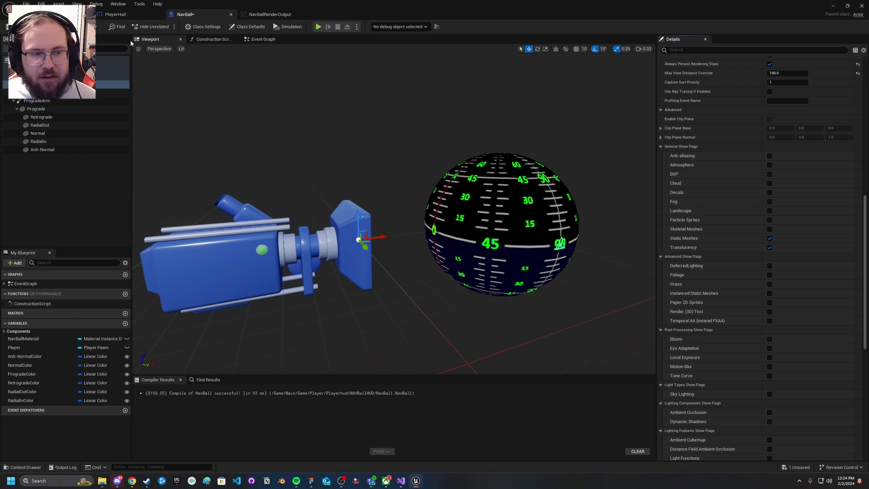
Play test the level with translucency captured, thrusting forward and turning right to check the prograde marker on the nav ball.
click(55, 14)
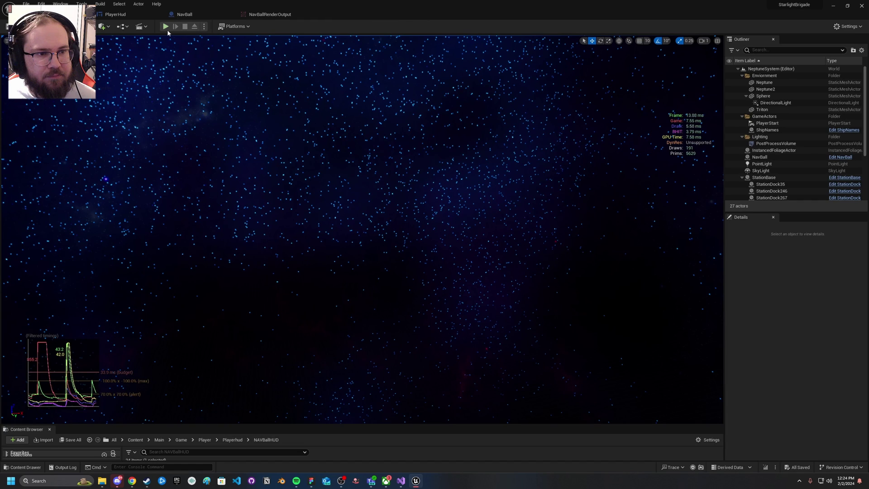
click(168, 28)
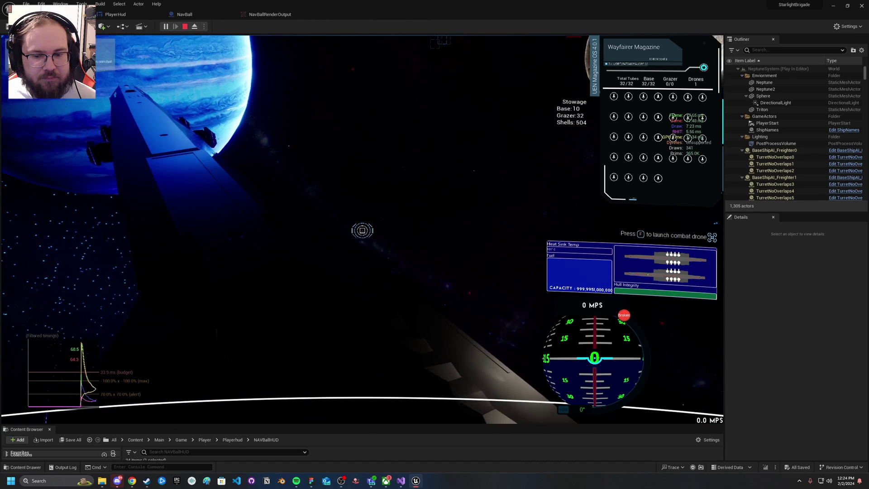
key(w)
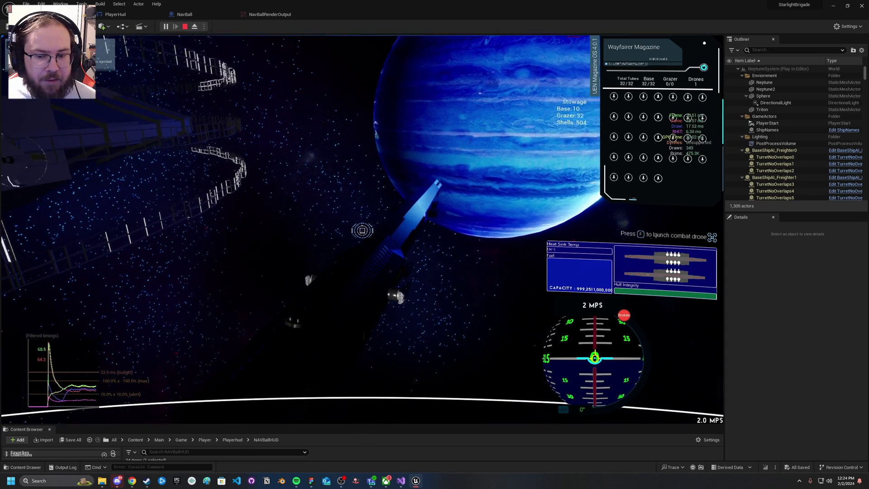
key(w)
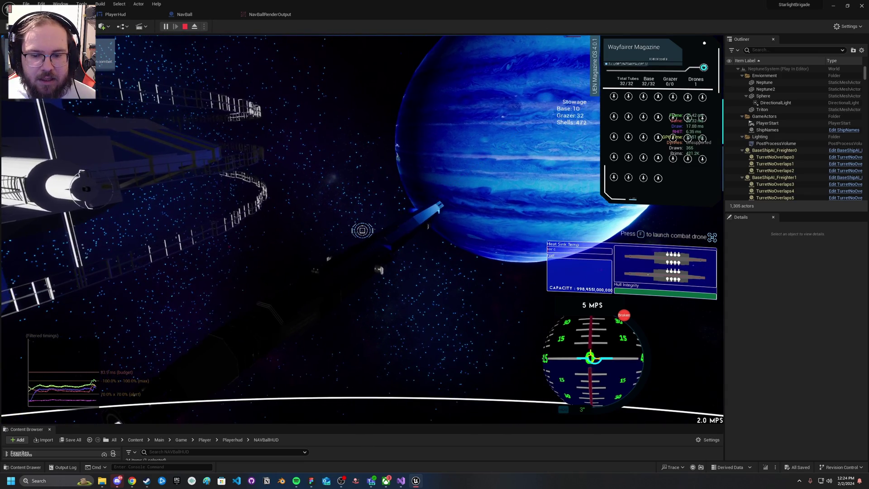
key(d)
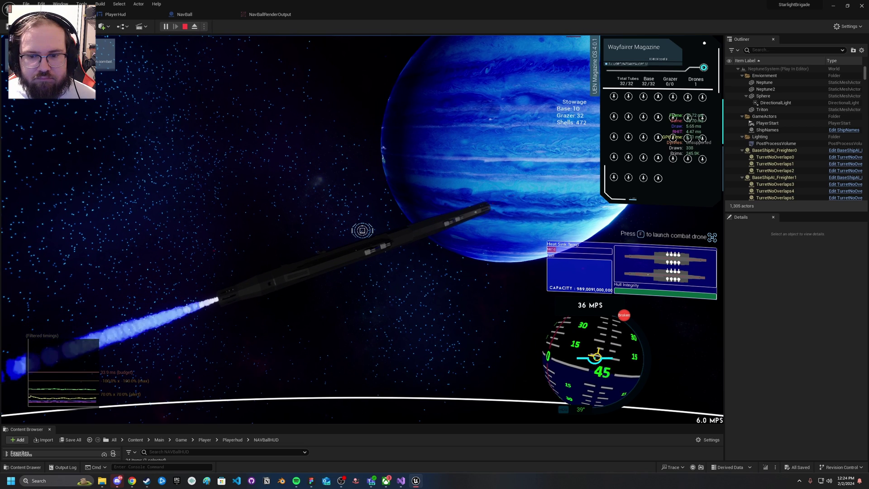
key(Escape)
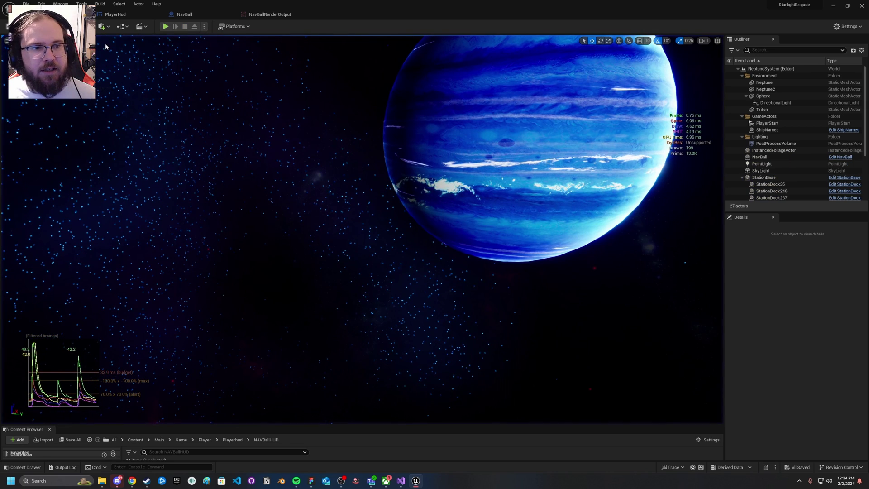